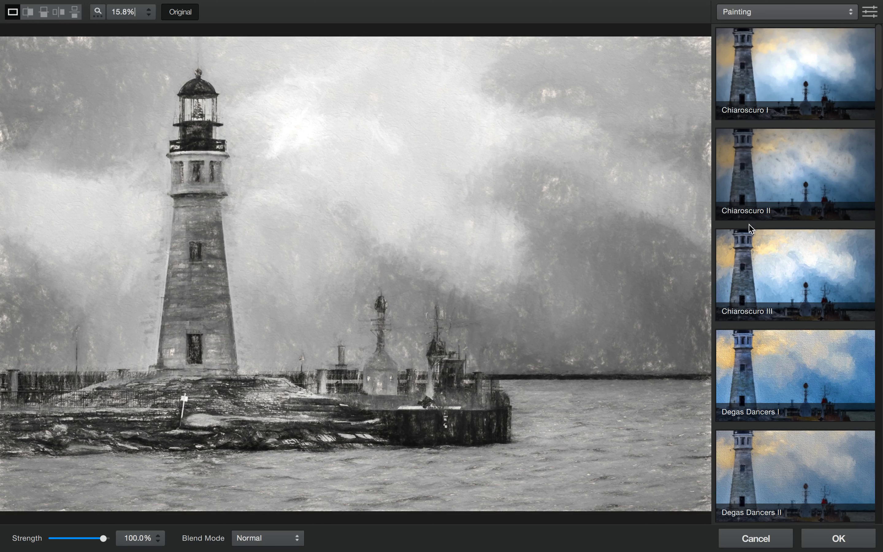
# - Browse the Painting presets and apply Palette Knife and Oil II to the lighthouse photo
pyautogui.scroll(-3, 749, 224)
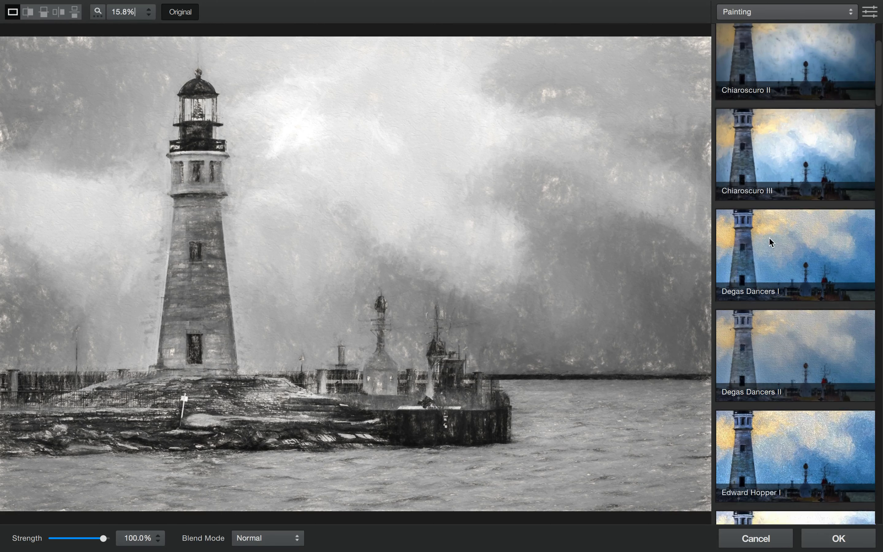
pyautogui.scroll(2, 771, 240)
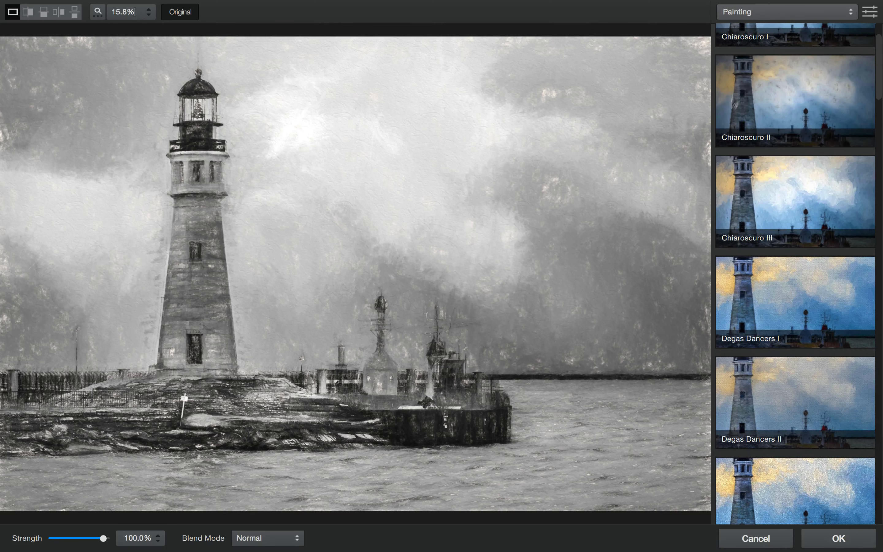
pyautogui.scroll(-3, 759, 162)
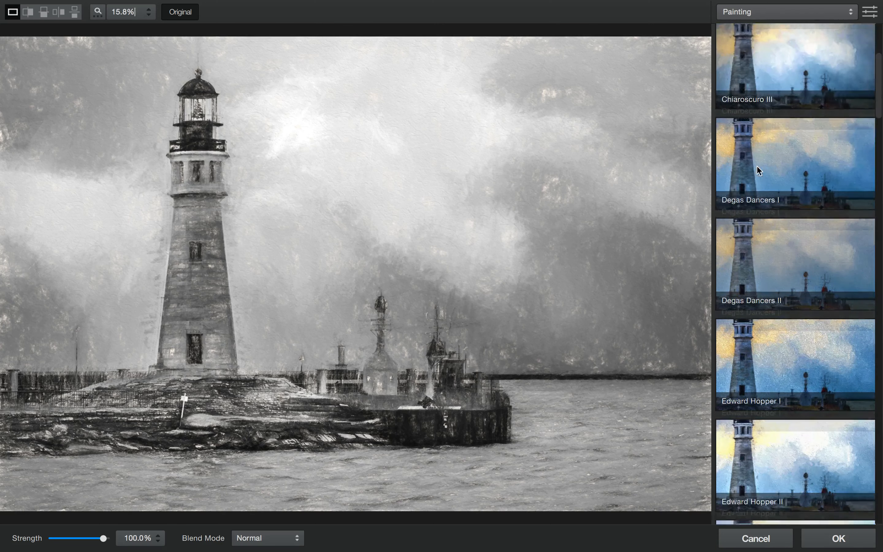
pyautogui.scroll(-8, 757, 166)
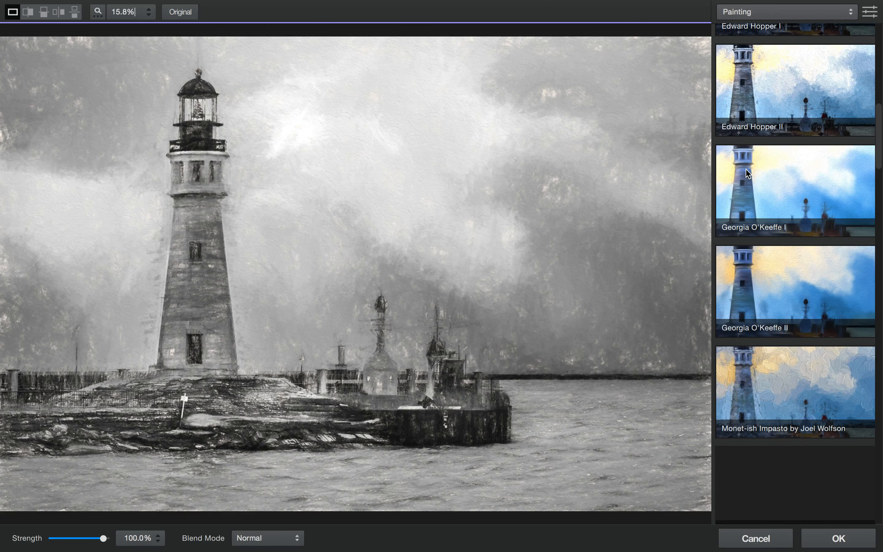
pyautogui.scroll(-3, 757, 172)
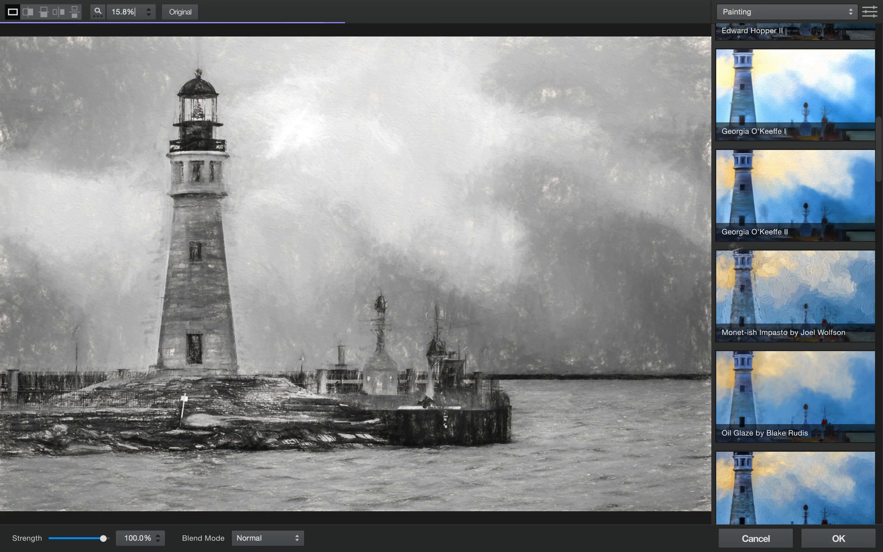
pyautogui.scroll(-3, 762, 168)
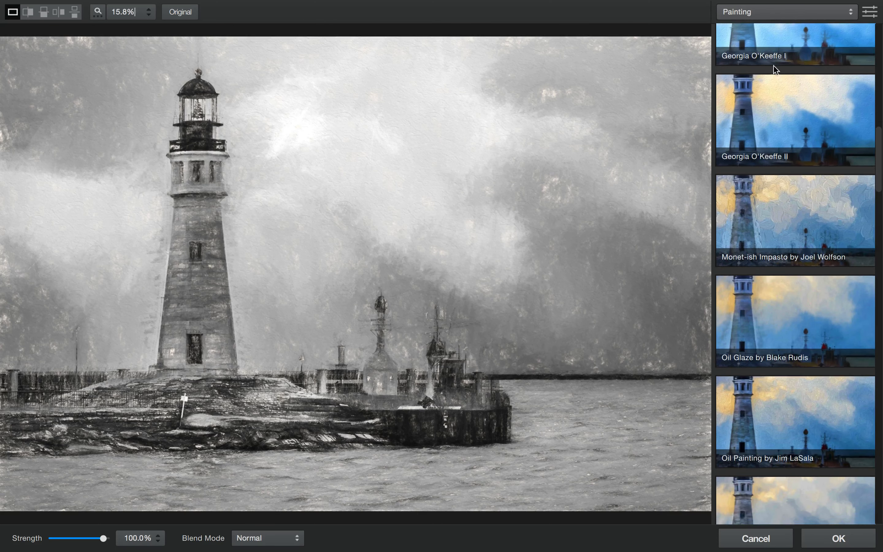
pyautogui.scroll(-15, 746, 169)
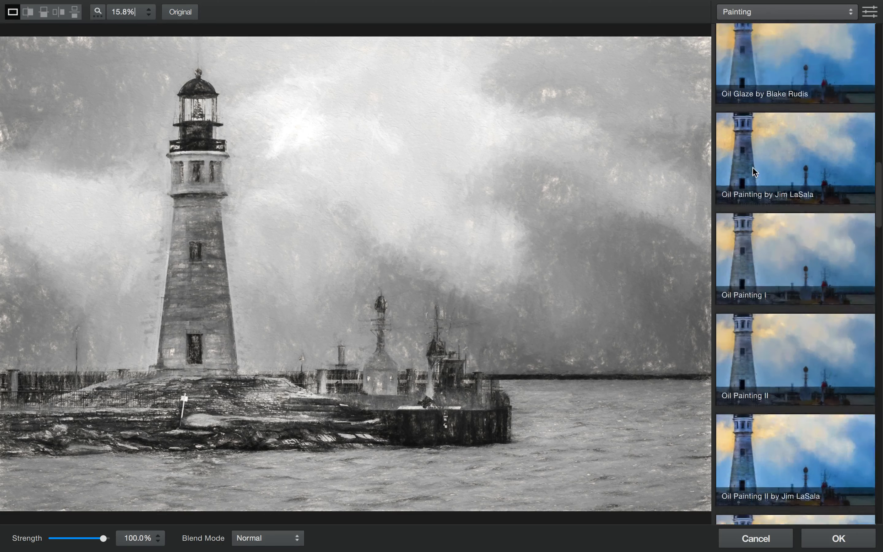
pyautogui.scroll(-10, 753, 158)
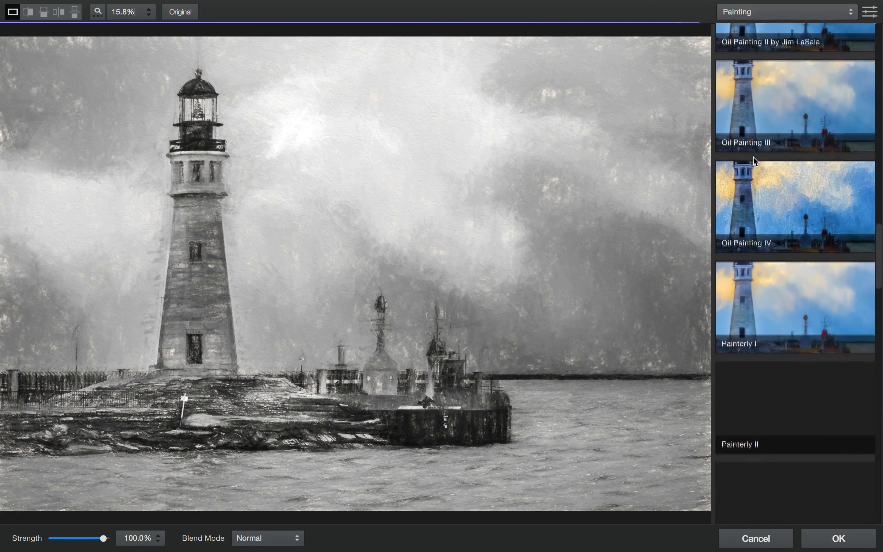
pyautogui.scroll(-5, 754, 161)
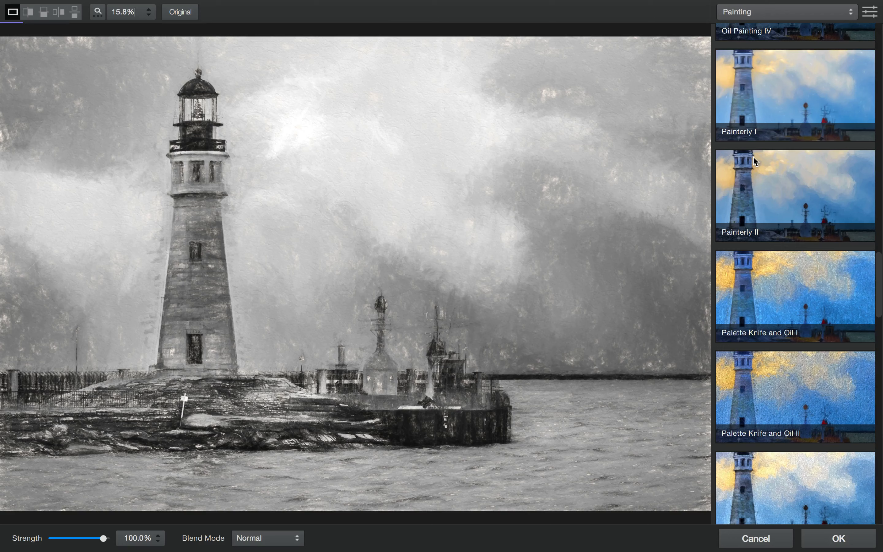
pyautogui.scroll(-2, 754, 155)
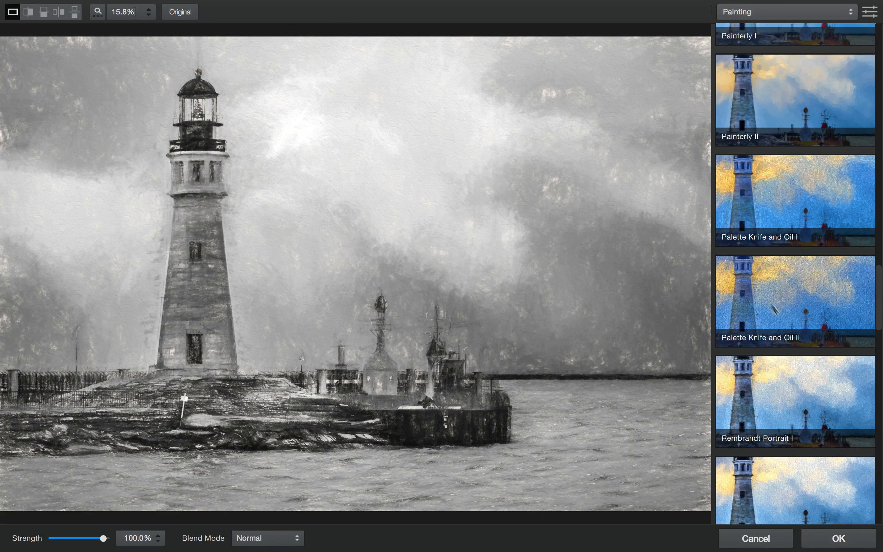
pyautogui.click(754, 286)
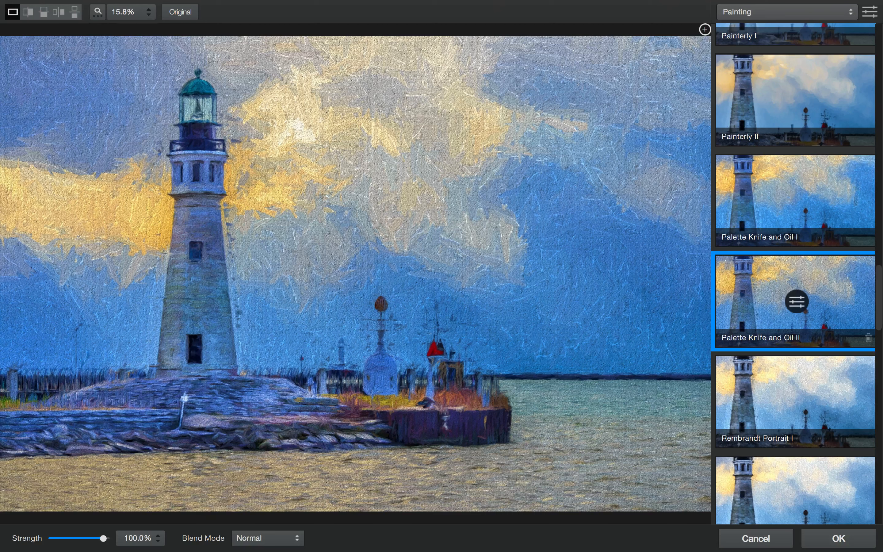
# - Open the applied preset's adjustment settings, collapse all sections and expand only the Stroke section
pyautogui.click(798, 302)
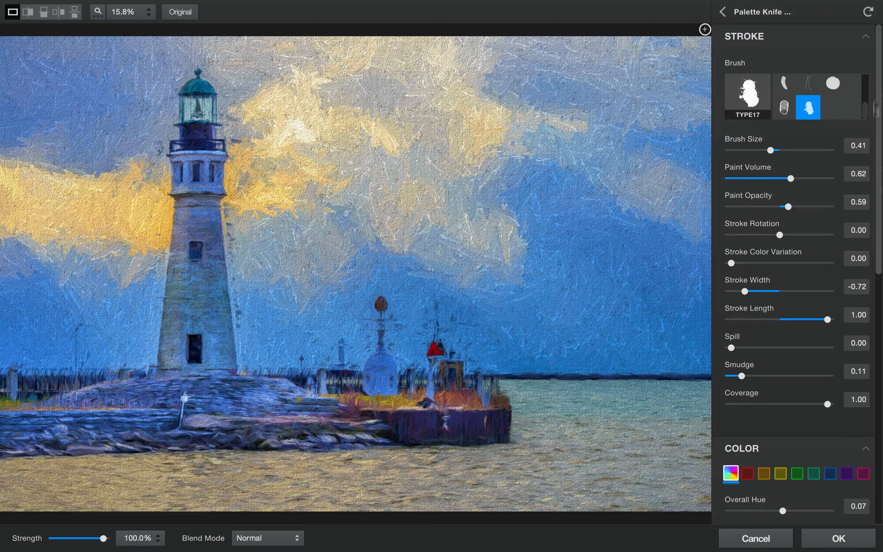
pyautogui.click(864, 38)
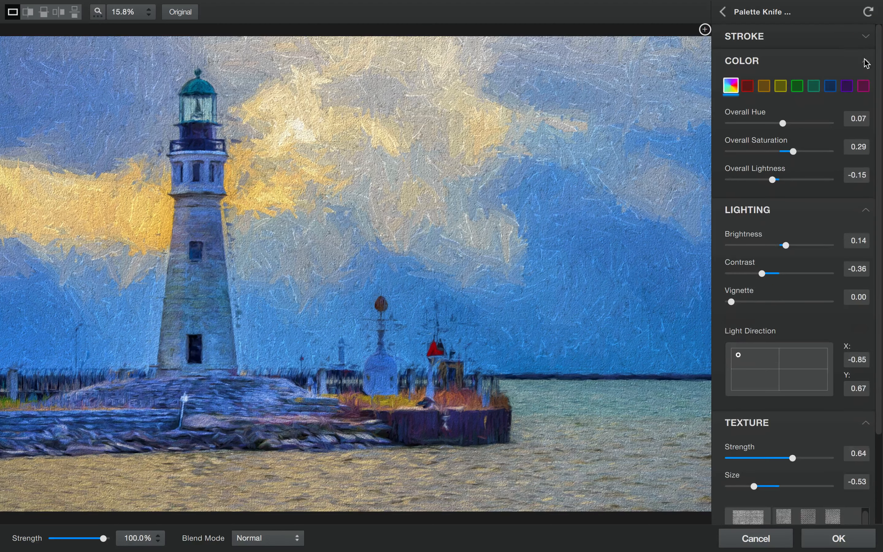
pyautogui.click(864, 61)
pyautogui.click(864, 86)
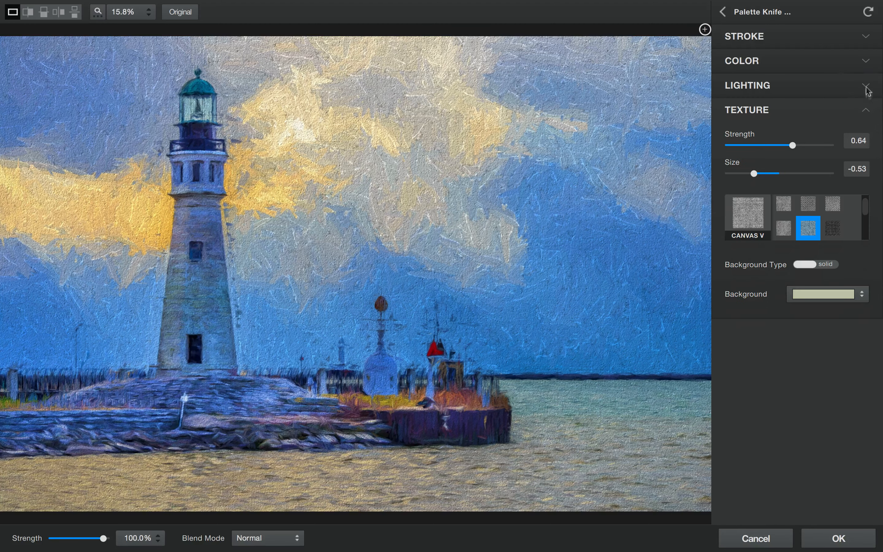
pyautogui.click(867, 111)
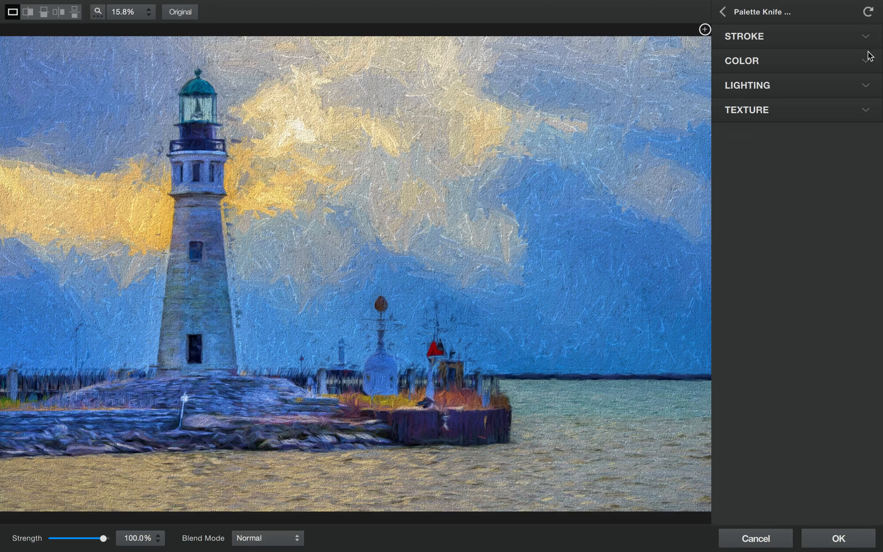
pyautogui.click(866, 36)
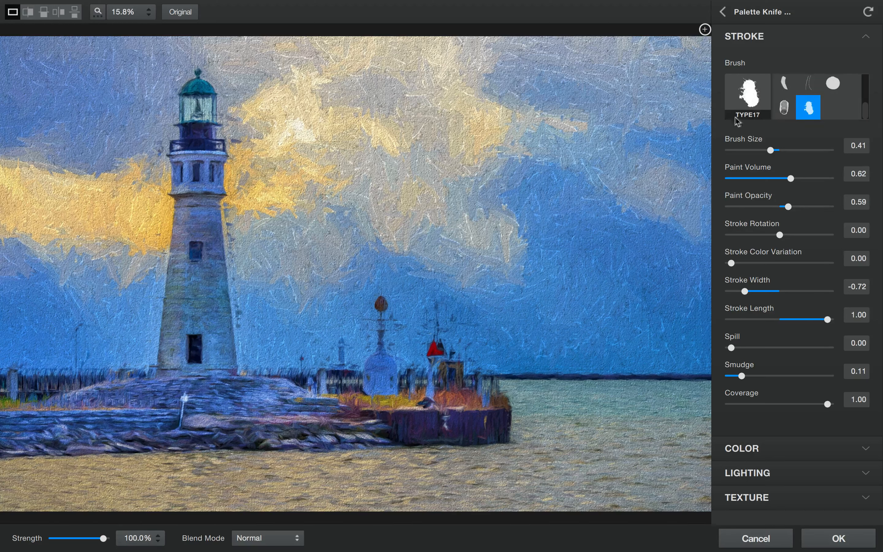
# - Try the Type01, Type02 and Type06 brushes for the stroke, and set the brush to Type05
pyautogui.moveTo(867, 111); pyautogui.dragTo(867, 85)
pyautogui.click(783, 87)
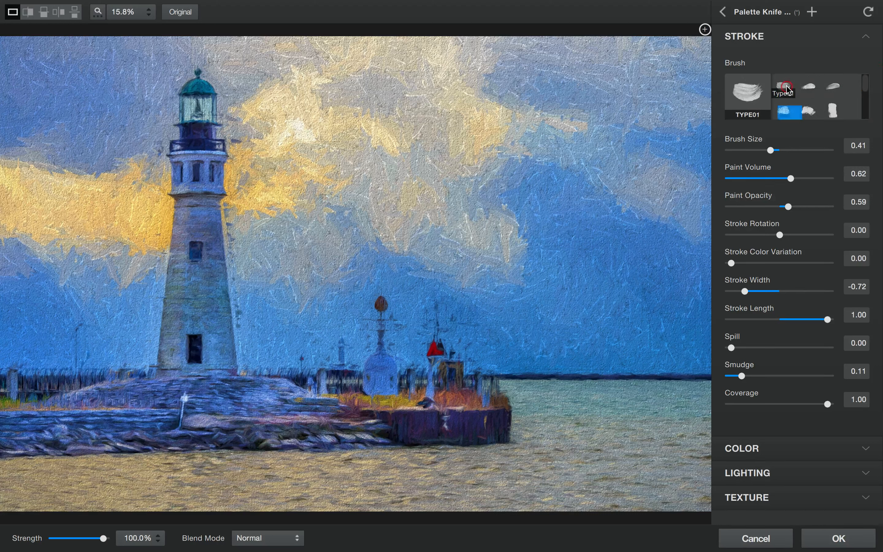
pyautogui.click(807, 89)
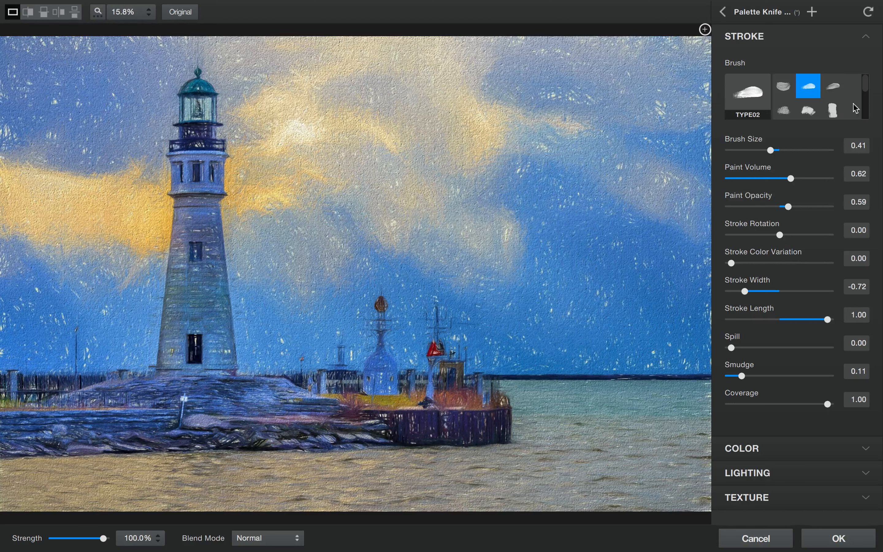
pyautogui.click(828, 112)
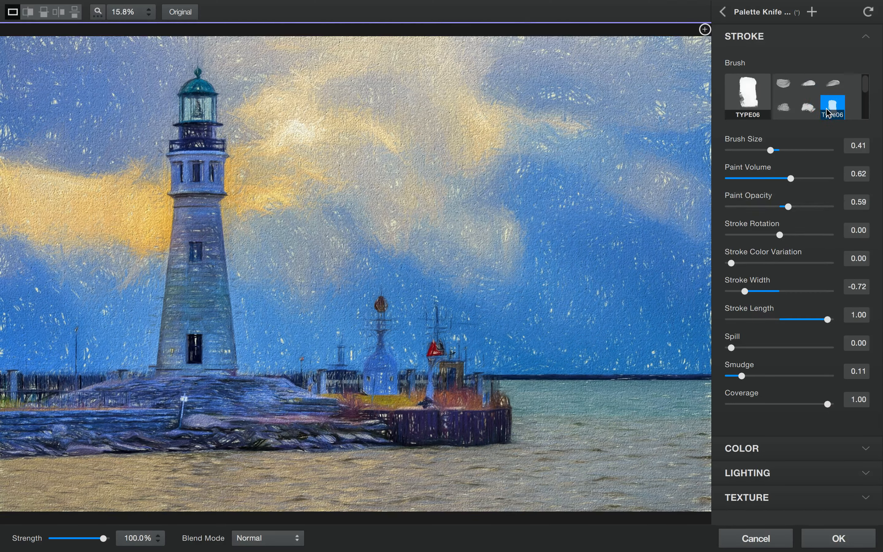
pyautogui.click(809, 110)
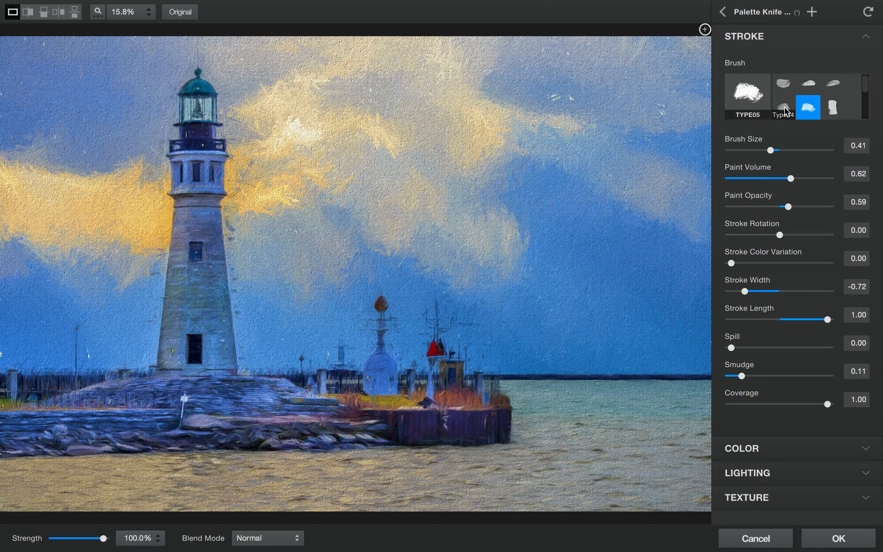
# - Try the Type14 brush on the image and switch back to the Type05 brush
pyautogui.scroll(-3, 784, 111)
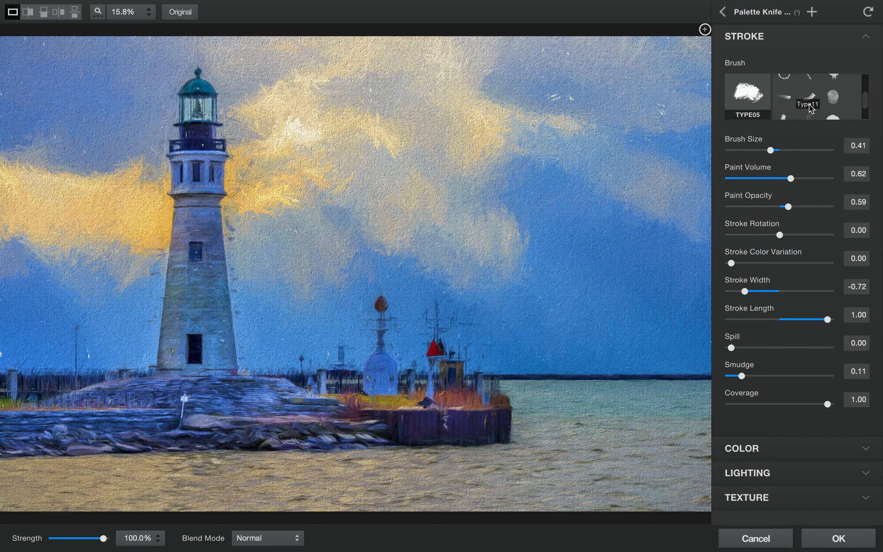
pyautogui.click(808, 95)
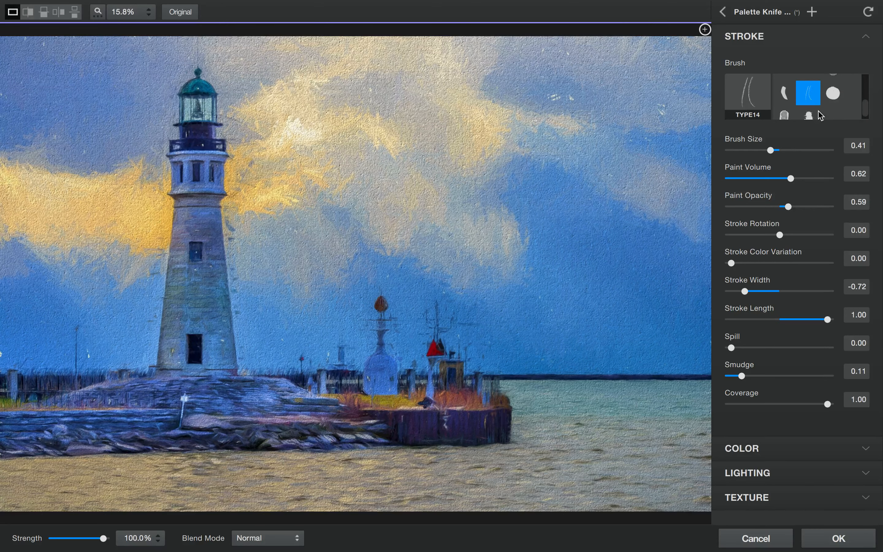
pyautogui.scroll(3, 802, 105)
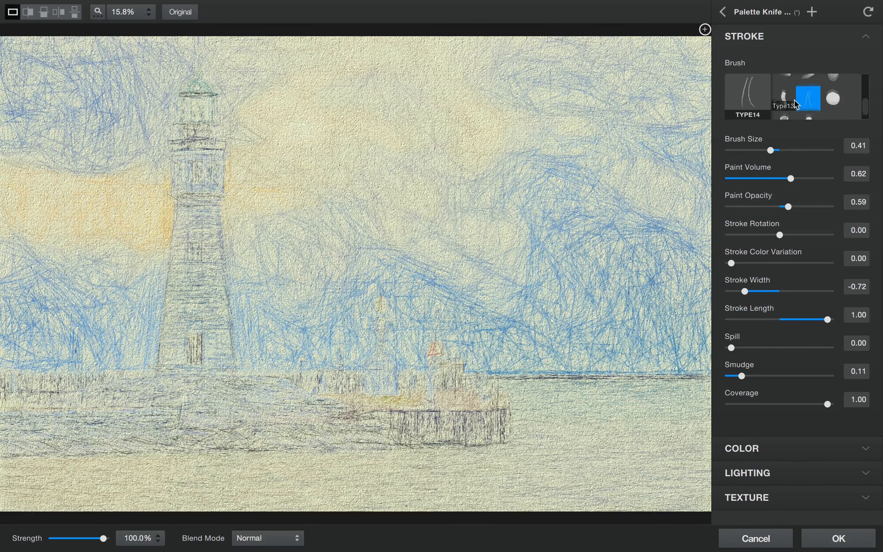
pyautogui.click(808, 99)
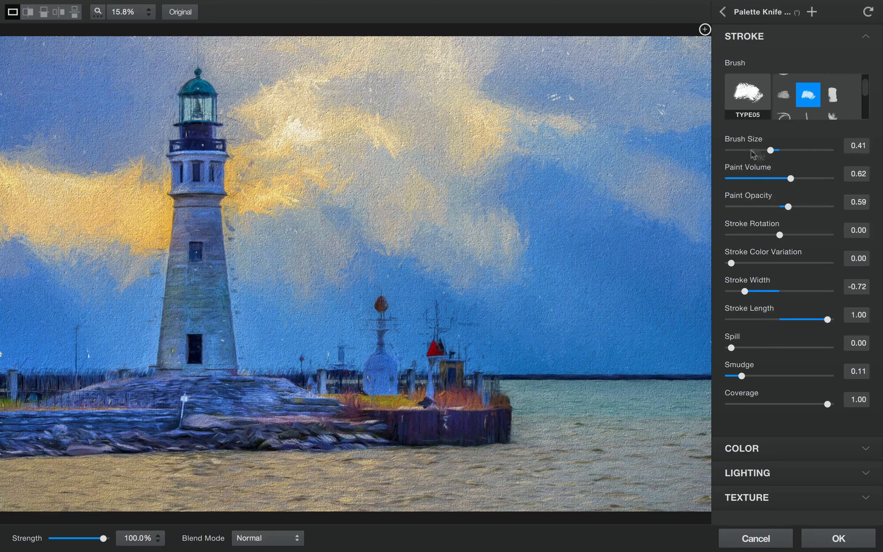
# - Try large and small Brush Size values between 0.96 and 0.19, and reset Brush Size to its default of 0.50
pyautogui.moveTo(771, 150); pyautogui.dragTo(825, 153)
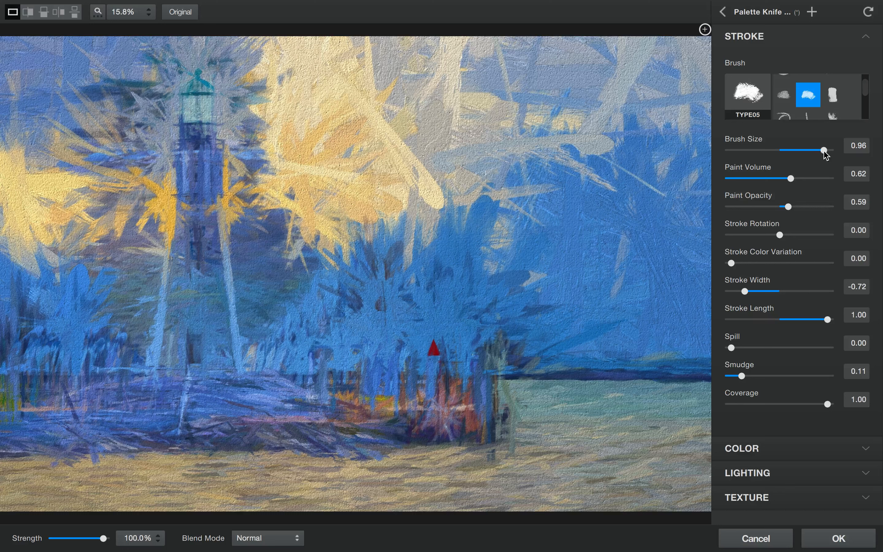
pyautogui.moveTo(823, 151); pyautogui.dragTo(788, 150)
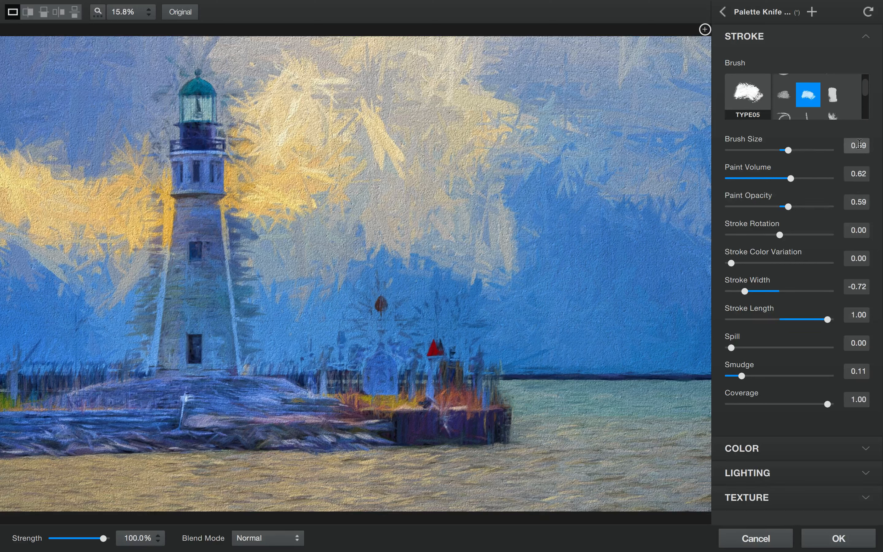
pyautogui.moveTo(789, 152); pyautogui.dragTo(778, 152)
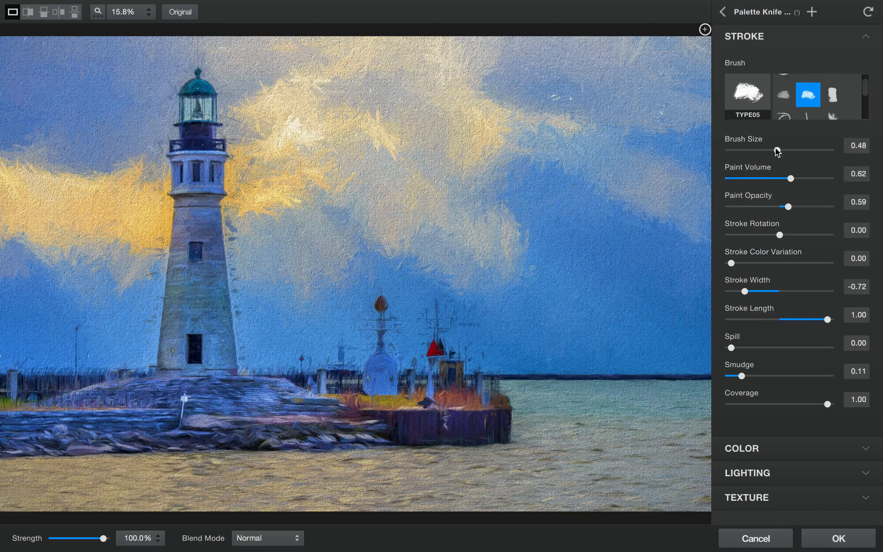
pyautogui.moveTo(777, 151); pyautogui.dragTo(749, 151)
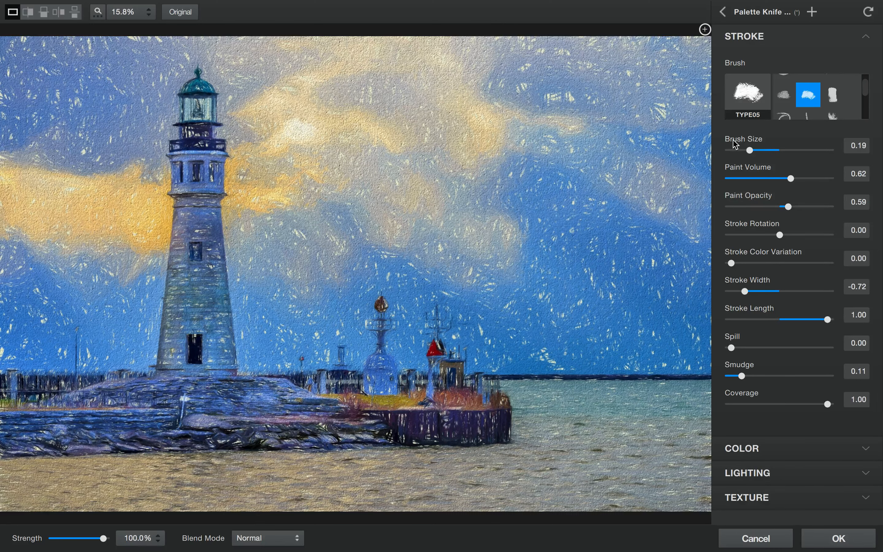
pyautogui.doubleClick(735, 144)
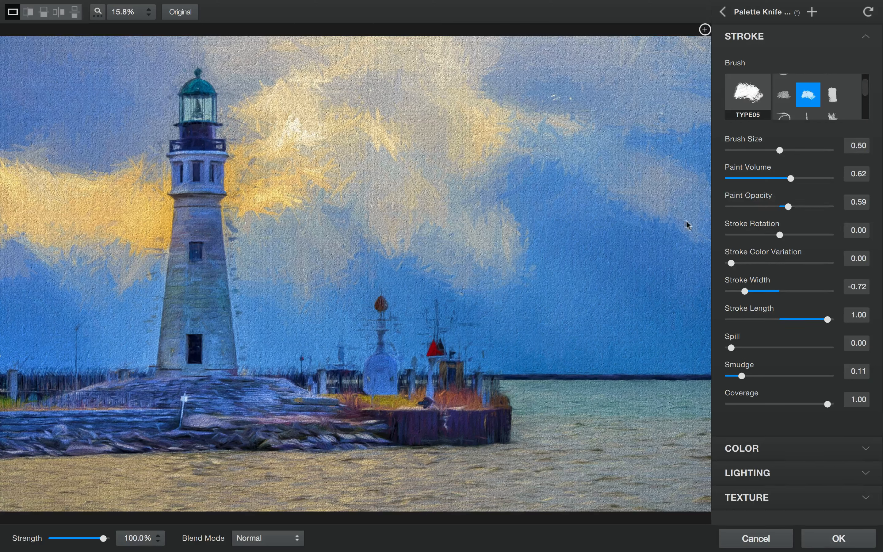
# - Try both extremes of Paint Volume and set it to 0.76
pyautogui.moveTo(791, 179); pyautogui.dragTo(827, 178)
pyautogui.moveTo(828, 178); pyautogui.dragTo(735, 179)
pyautogui.moveTo(735, 179); pyautogui.dragTo(804, 179)
# - Compare high and low Paint Opacity, including 0.84 and 0.04, and set it to 1.00
pyautogui.moveTo(788, 206); pyautogui.dragTo(812, 207)
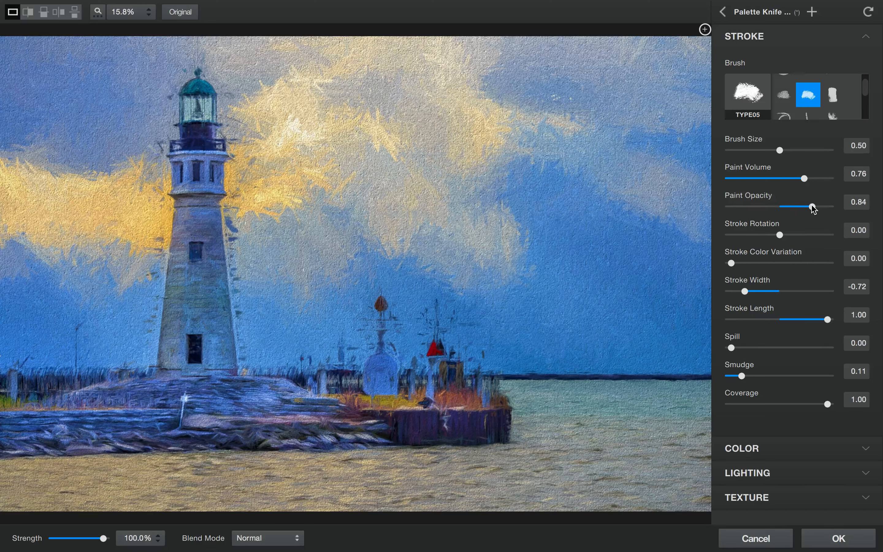
pyautogui.moveTo(812, 206); pyautogui.dragTo(827, 207)
pyautogui.moveTo(826, 207); pyautogui.dragTo(736, 207)
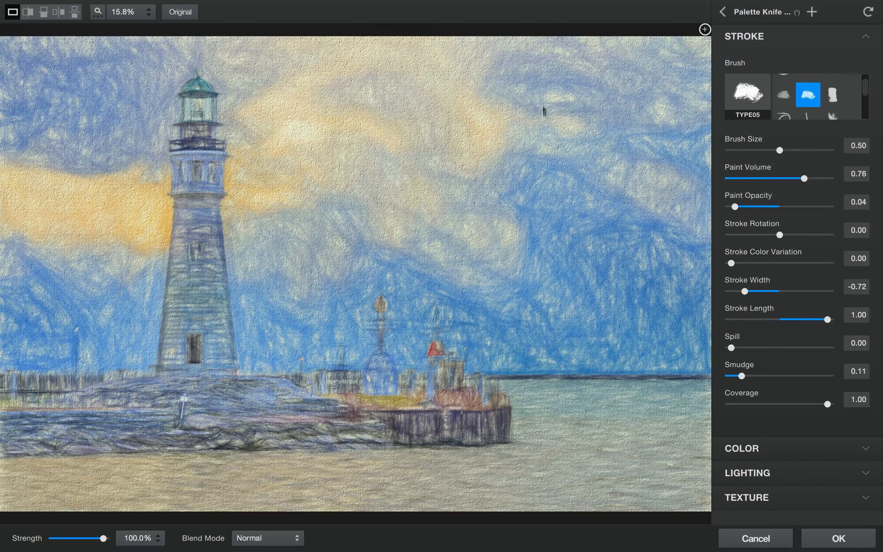
pyautogui.moveTo(735, 206); pyautogui.dragTo(821, 207)
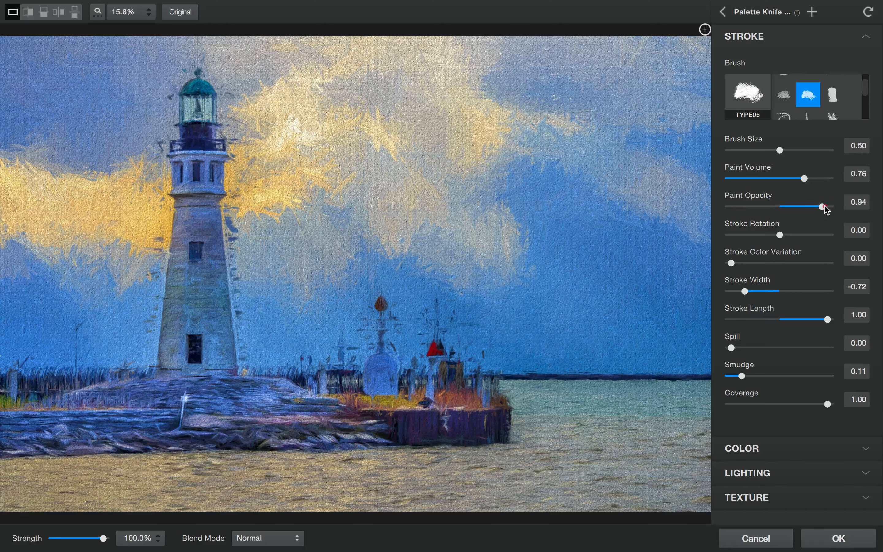
pyautogui.moveTo(822, 207); pyautogui.dragTo(828, 207)
# - Try Stroke Rotation at 0.82 and -0.42, and set it to -0.35
pyautogui.moveTo(779, 235); pyautogui.dragTo(818, 236)
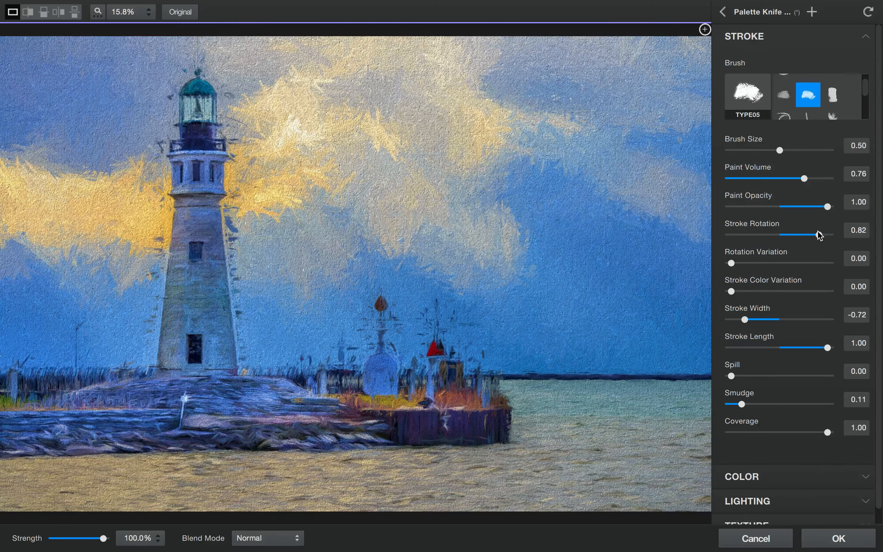
pyautogui.moveTo(819, 235); pyautogui.dragTo(760, 235)
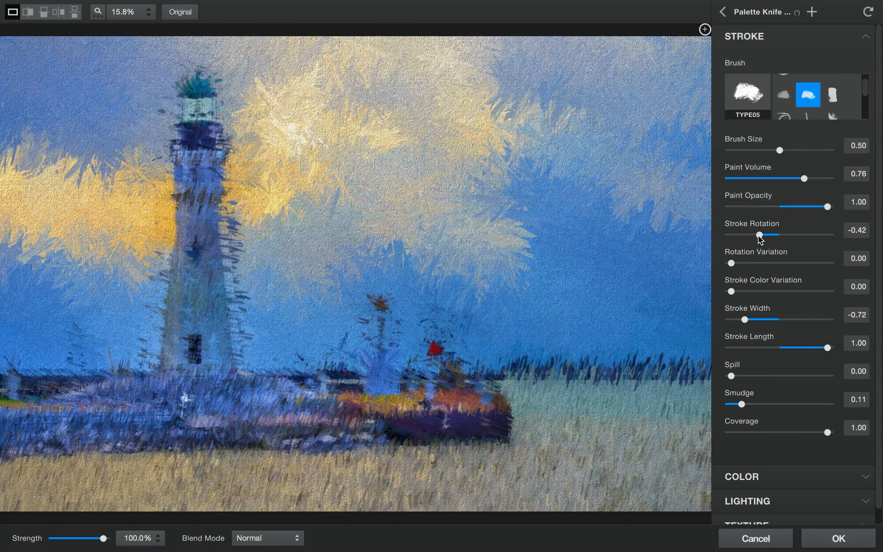
pyautogui.moveTo(762, 236); pyautogui.dragTo(764, 236)
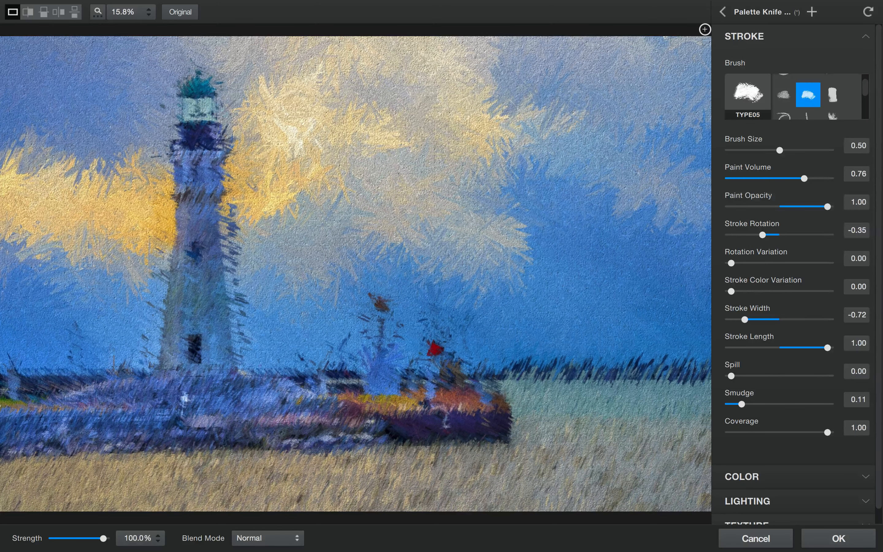
# - Compare Rotation Variation at 0.51, 0.12, 0.01, 1.00 and 0.87, with Stroke Rotation changed to 0.16
pyautogui.moveTo(732, 262); pyautogui.dragTo(785, 266)
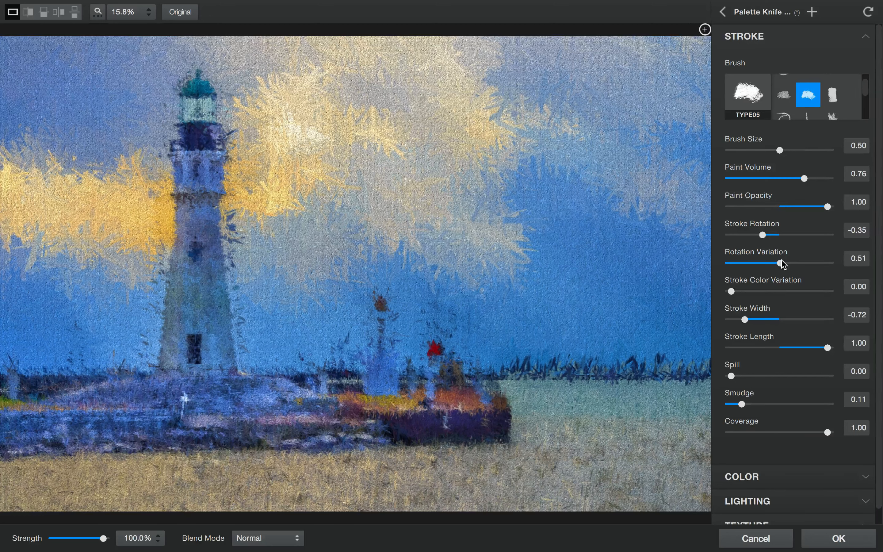
pyautogui.moveTo(782, 264)
pyautogui.mouseDown()
pyautogui.moveTo(743, 263)
pyautogui.moveTo(787, 235)
pyautogui.mouseUp()
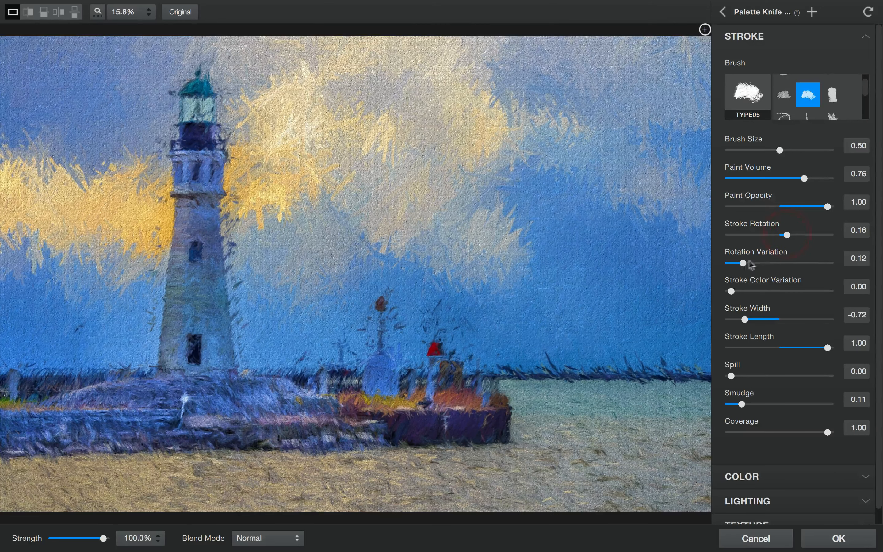
pyautogui.moveTo(742, 263); pyautogui.dragTo(731, 263)
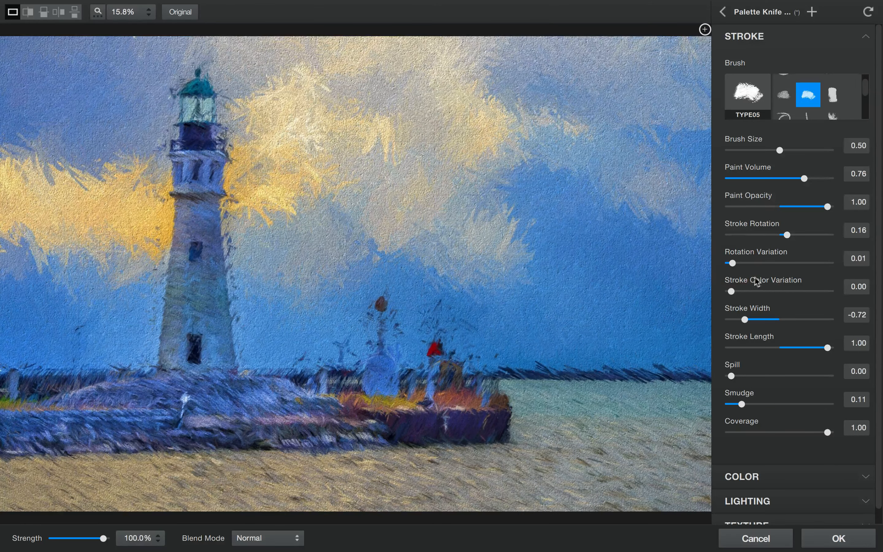
pyautogui.scroll(-1, 784, 252)
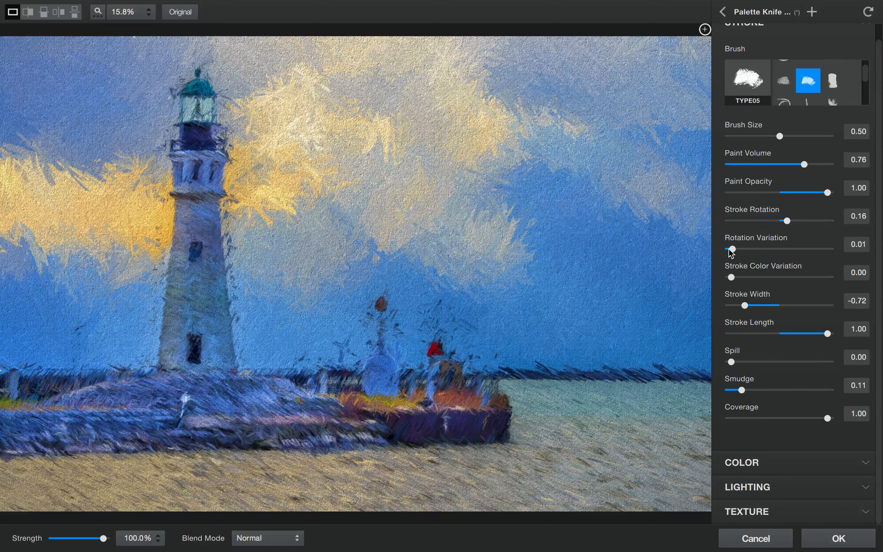
pyautogui.moveTo(732, 251)
pyautogui.mouseDown()
pyautogui.moveTo(823, 249)
pyautogui.moveTo(829, 262)
pyautogui.moveTo(831, 252)
pyautogui.moveTo(822, 248)
pyautogui.moveTo(830, 250)
pyautogui.mouseUp()
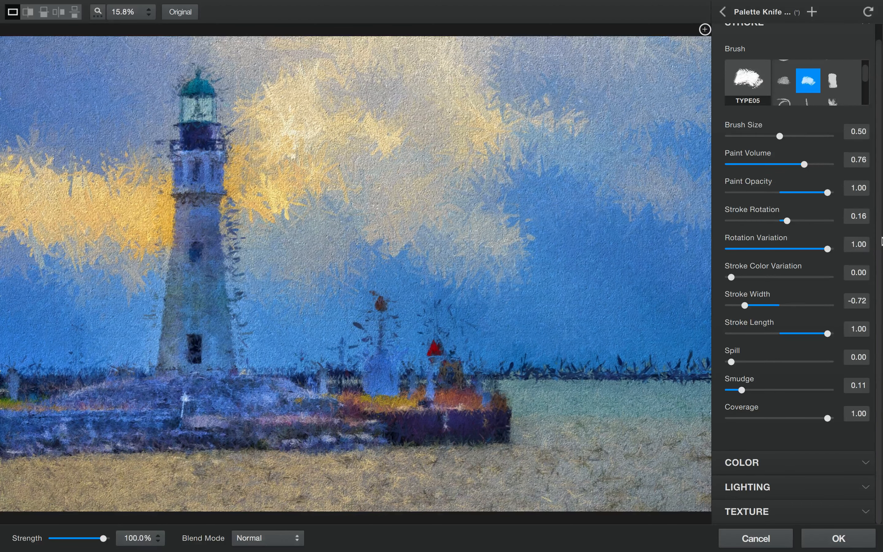
pyautogui.moveTo(828, 249)
pyautogui.mouseDown()
pyautogui.moveTo(736, 250)
pyautogui.moveTo(815, 251)
pyautogui.mouseUp()
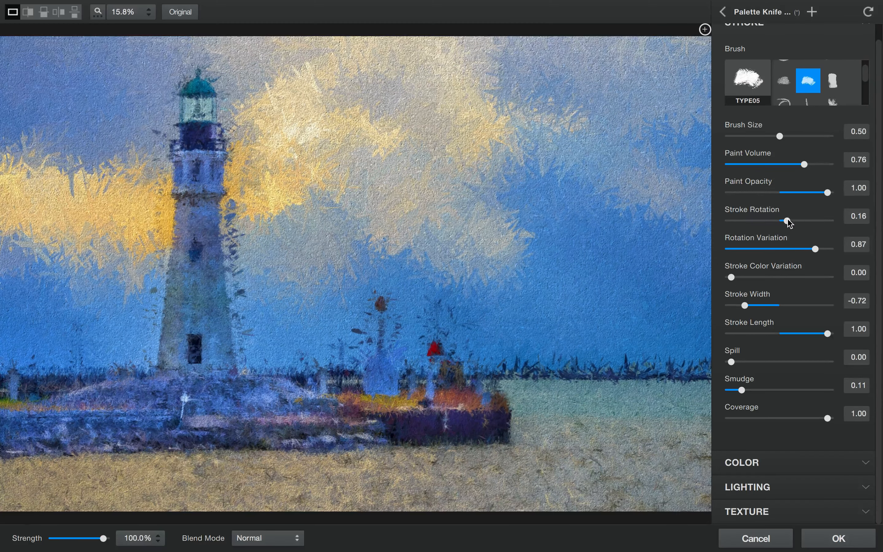
# - Set Stroke Rotation to -0.69, Paint Opacity to 0.72 and Rotation Variation to 0.11
pyautogui.moveTo(787, 221); pyautogui.dragTo(746, 222)
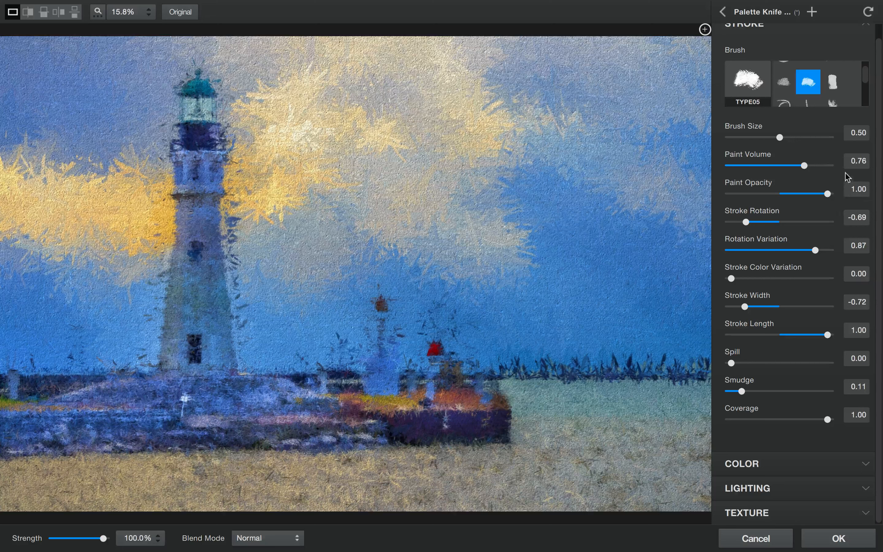
pyautogui.moveTo(826, 193); pyautogui.dragTo(800, 194)
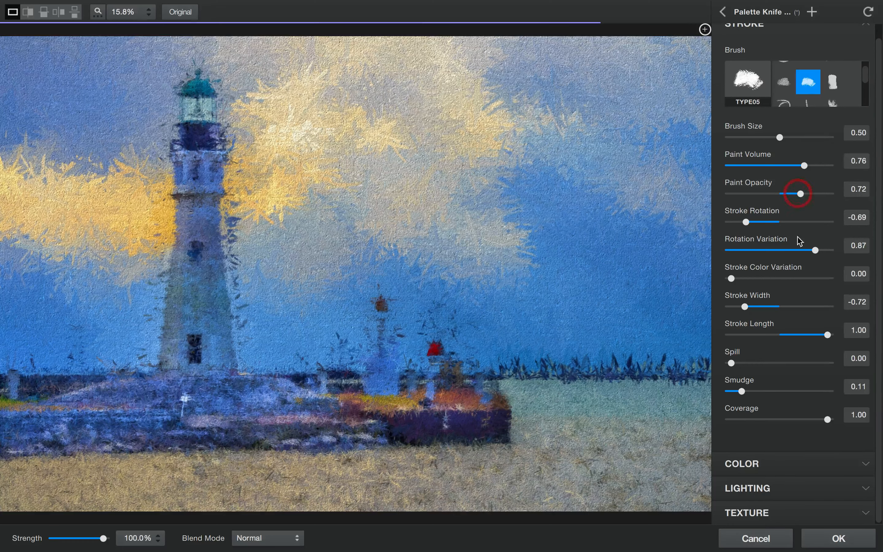
pyautogui.moveTo(812, 250); pyautogui.dragTo(741, 250)
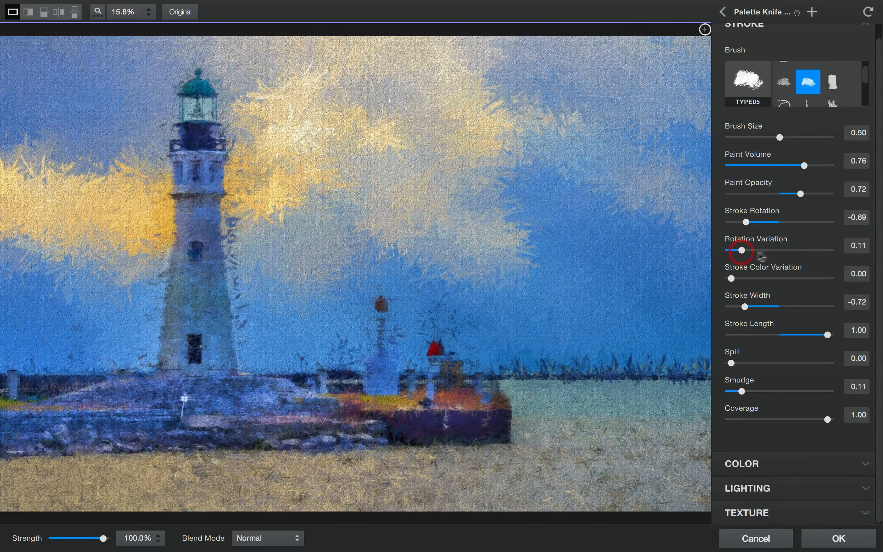
# - Try Stroke Width at 0.79 and set it to 0.48, and shorten Stroke Length to -0.63
pyautogui.scroll(-1, 806, 243)
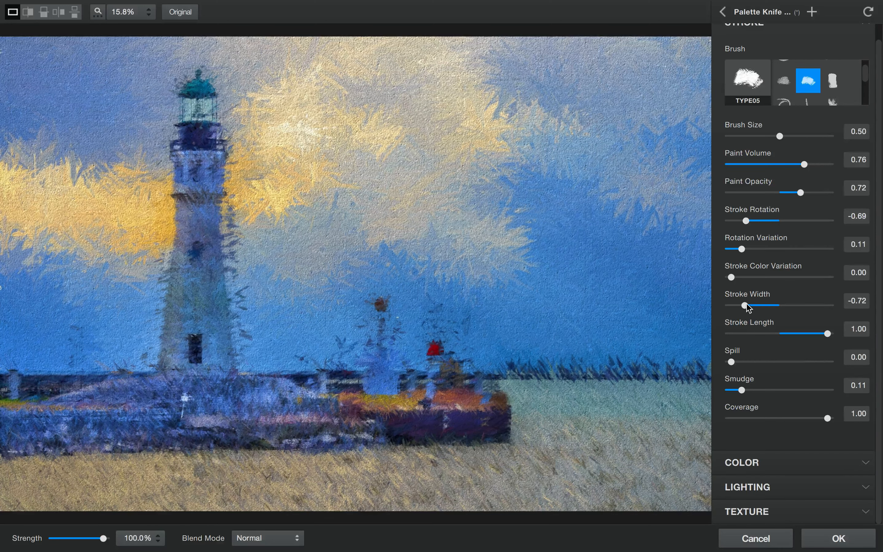
pyautogui.moveTo(744, 305); pyautogui.dragTo(817, 305)
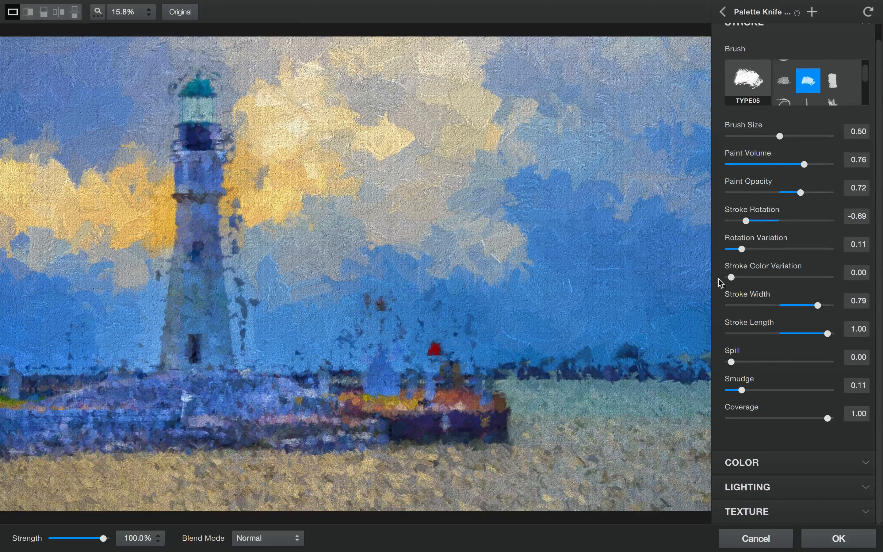
pyautogui.moveTo(818, 306); pyautogui.dragTo(802, 307)
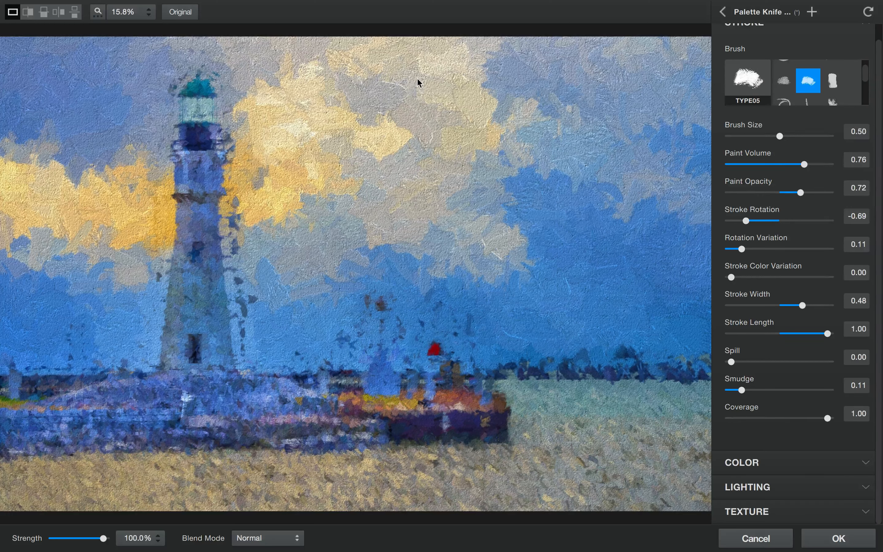
pyautogui.moveTo(827, 333); pyautogui.dragTo(749, 333)
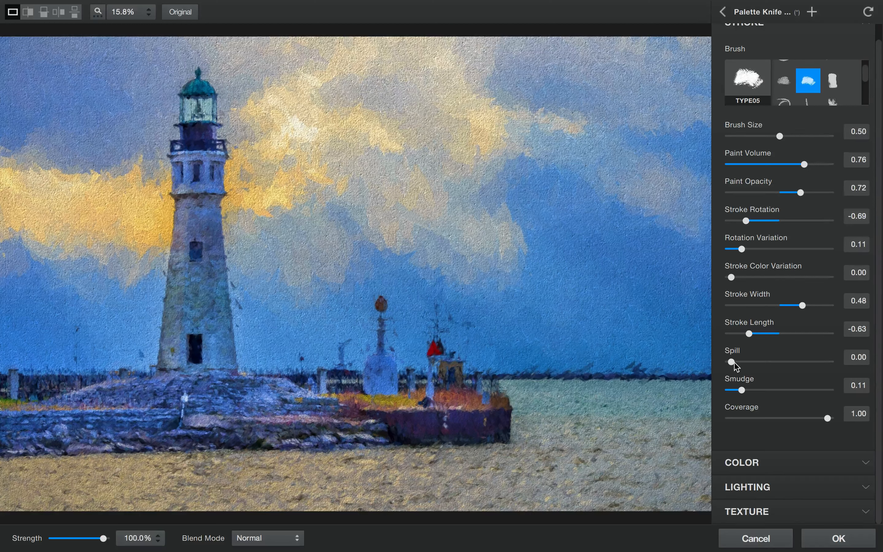
# - Try Spill at 0.88 and set it to 0.05, and try Smudge at 1.00 and set it to 0.02
pyautogui.moveTo(731, 361); pyautogui.dragTo(816, 362)
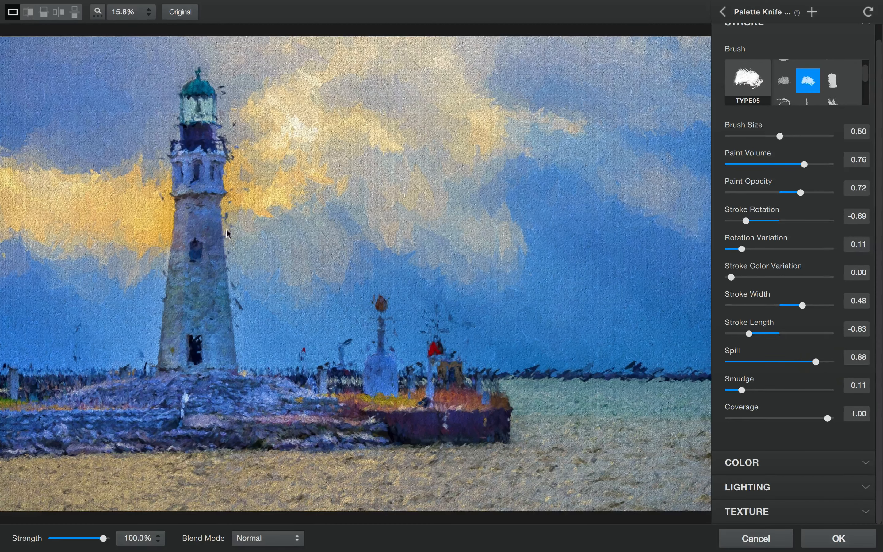
pyautogui.moveTo(816, 362); pyautogui.dragTo(736, 364)
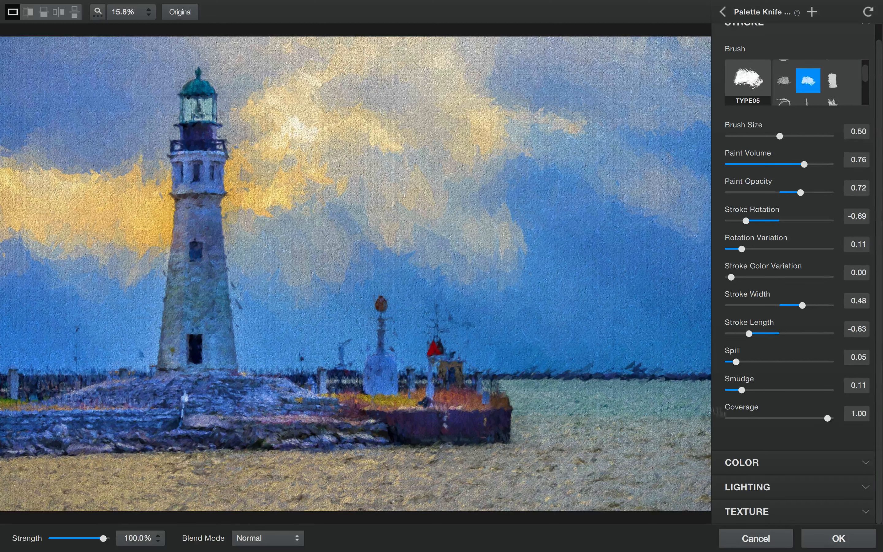
pyautogui.moveTo(742, 392); pyautogui.dragTo(827, 394)
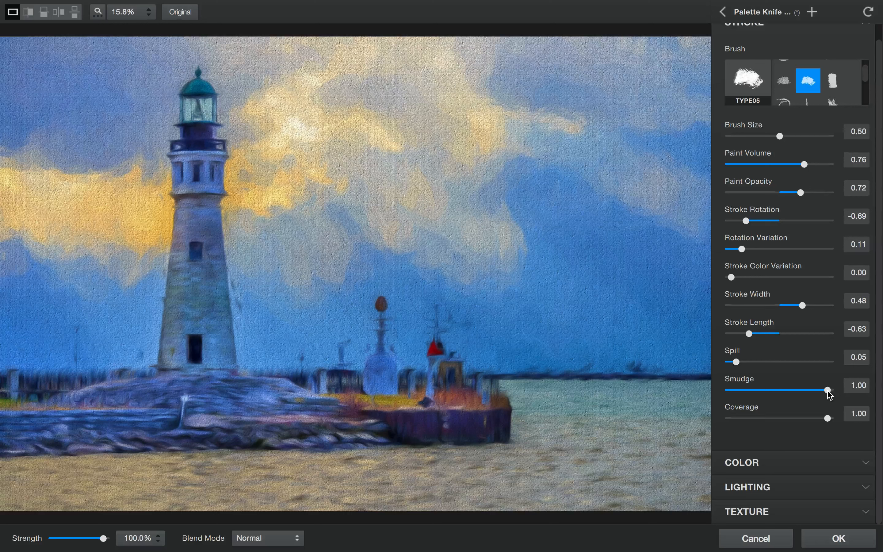
pyautogui.moveTo(827, 390); pyautogui.dragTo(732, 393)
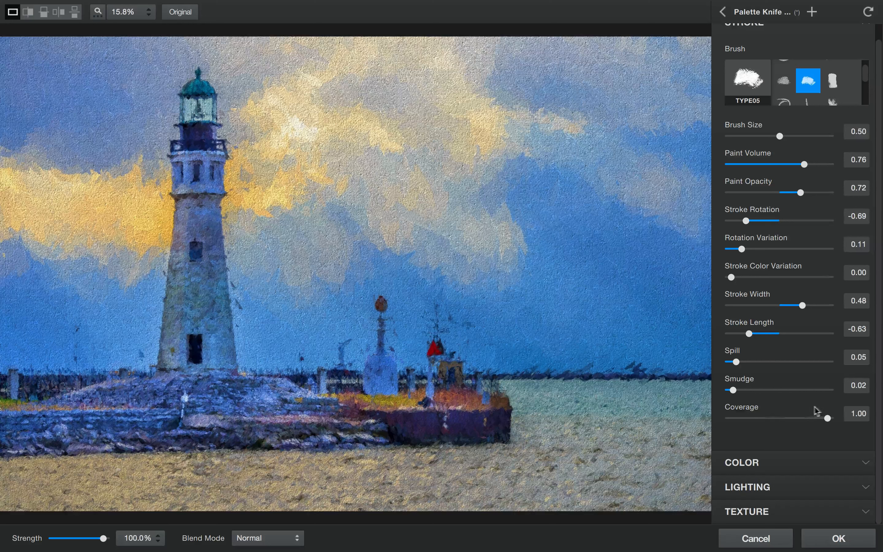
# - Lower Coverage to 0.00 and shift the Coverage Center to X 0.02, Y 0.10
pyautogui.moveTo(827, 418); pyautogui.dragTo(721, 425)
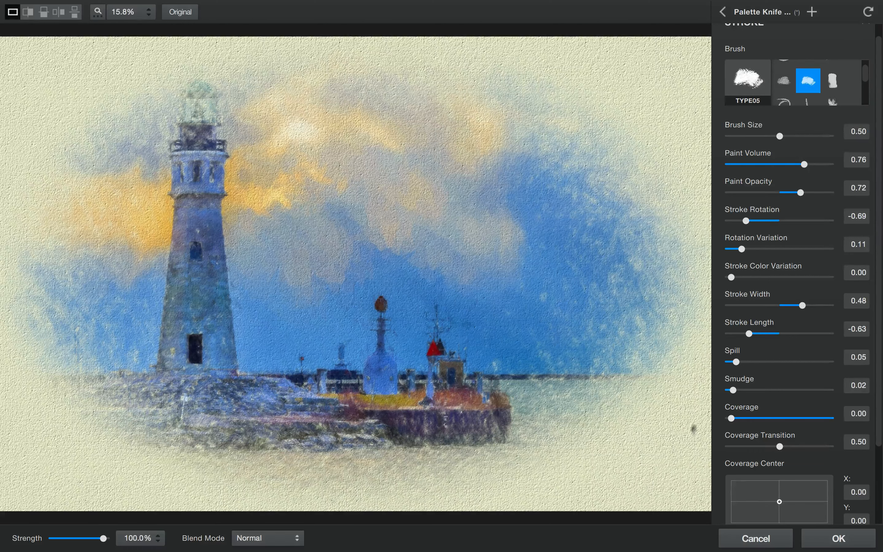
pyautogui.scroll(-1, 752, 406)
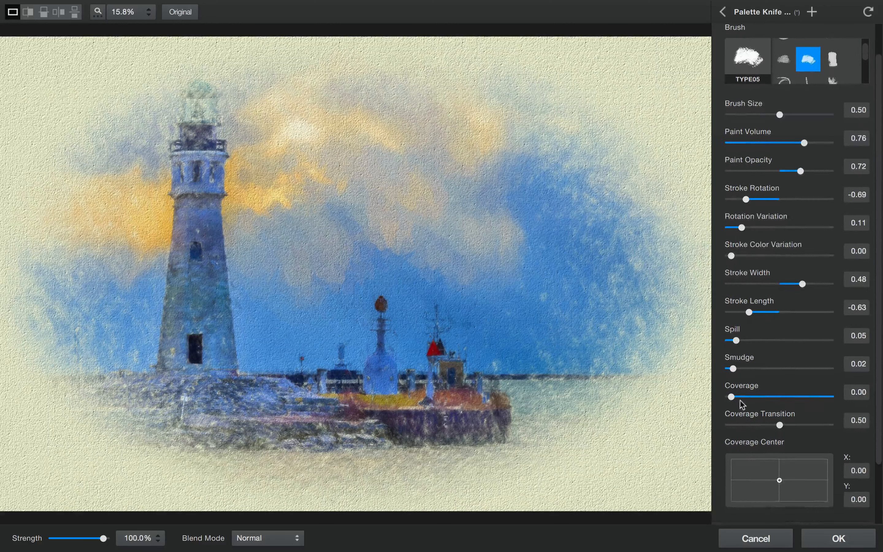
pyautogui.scroll(-4, 742, 404)
pyautogui.moveTo(732, 325)
pyautogui.mouseDown()
pyautogui.moveTo(824, 326)
pyautogui.moveTo(704, 329)
pyautogui.mouseUp()
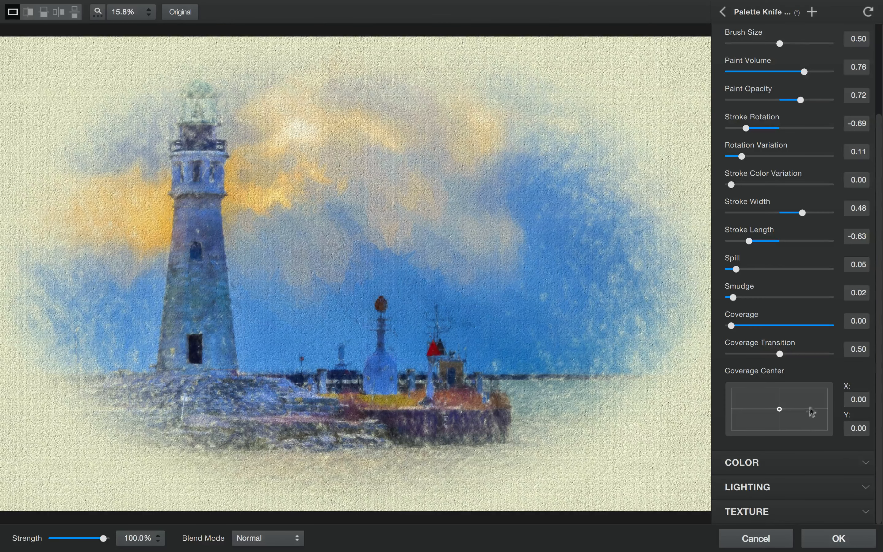
pyautogui.moveTo(779, 409)
pyautogui.mouseDown()
pyautogui.moveTo(747, 394)
pyautogui.moveTo(779, 408)
pyautogui.mouseUp()
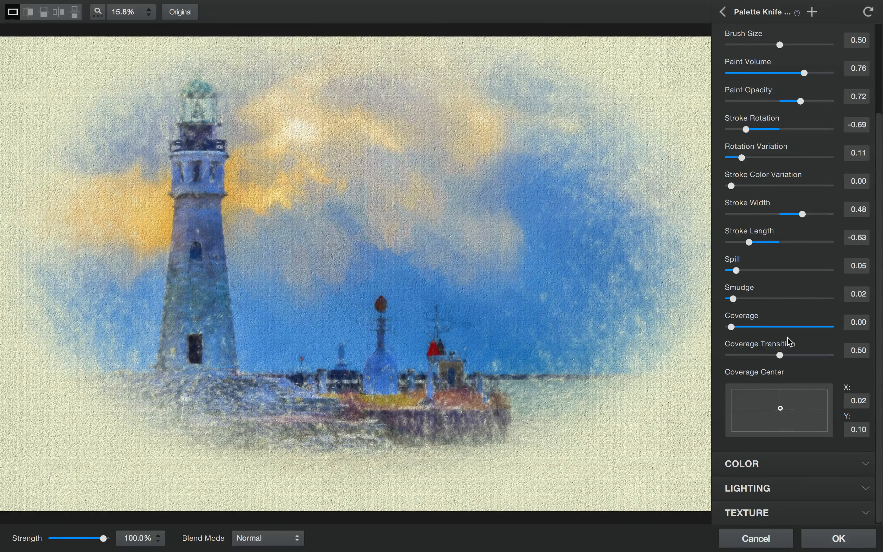
# - Compare Coverage Transition at 0.94 and 0.08, reset it to 0.50, and restore Coverage to 1.00
pyautogui.moveTo(779, 356); pyautogui.dragTo(822, 355)
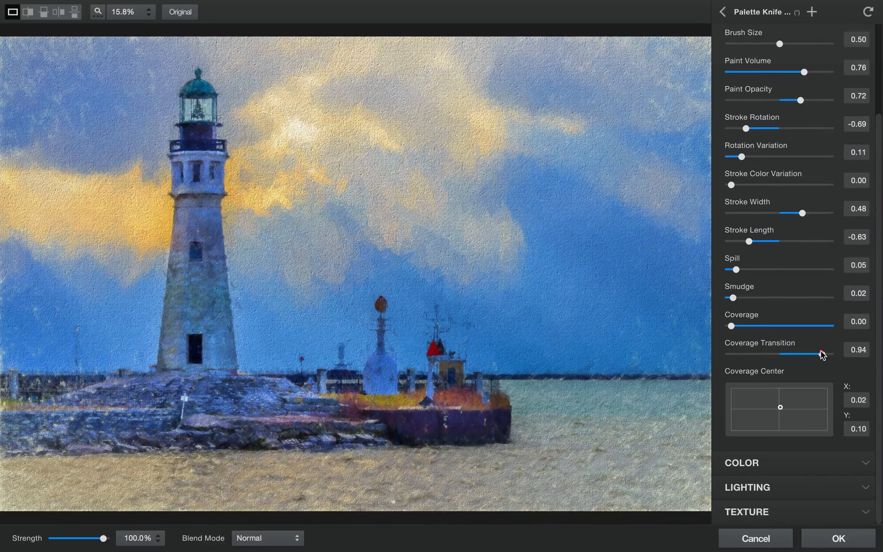
pyautogui.moveTo(821, 354); pyautogui.dragTo(739, 354)
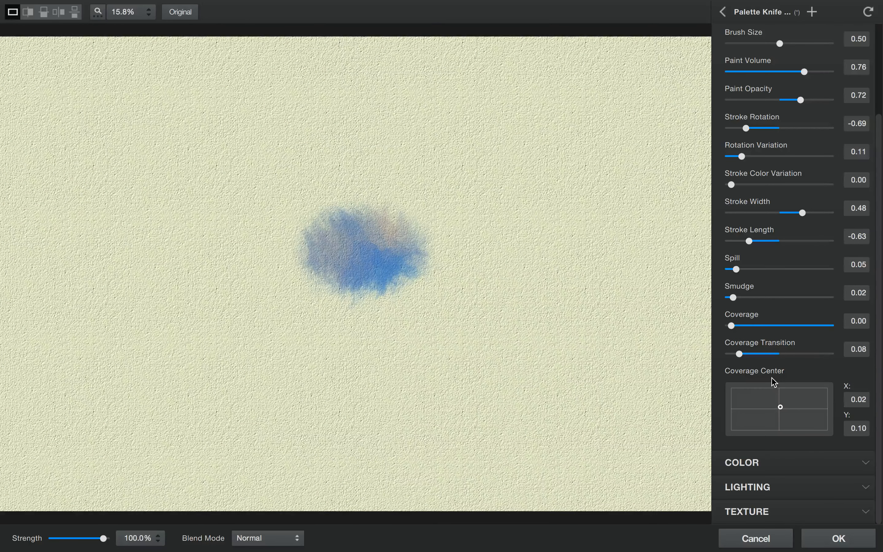
pyautogui.doubleClick(743, 345)
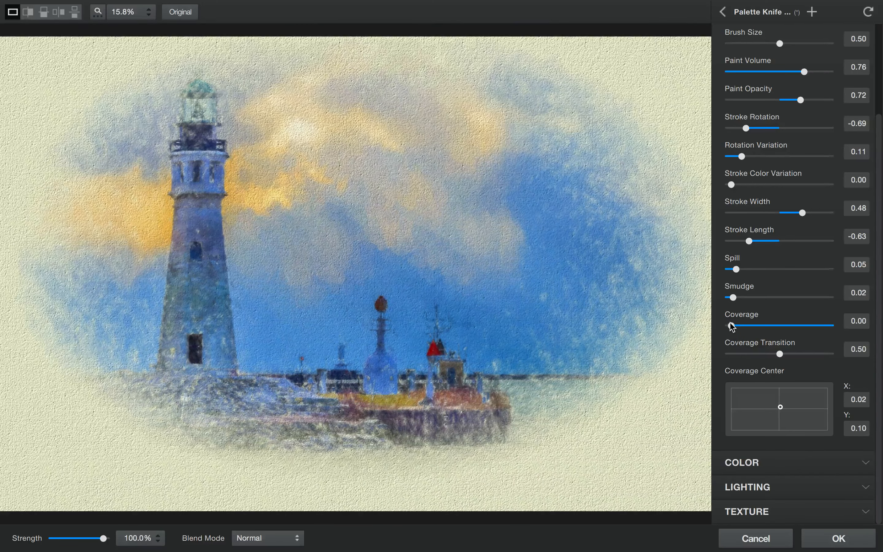
pyautogui.moveTo(731, 326); pyautogui.dragTo(828, 422)
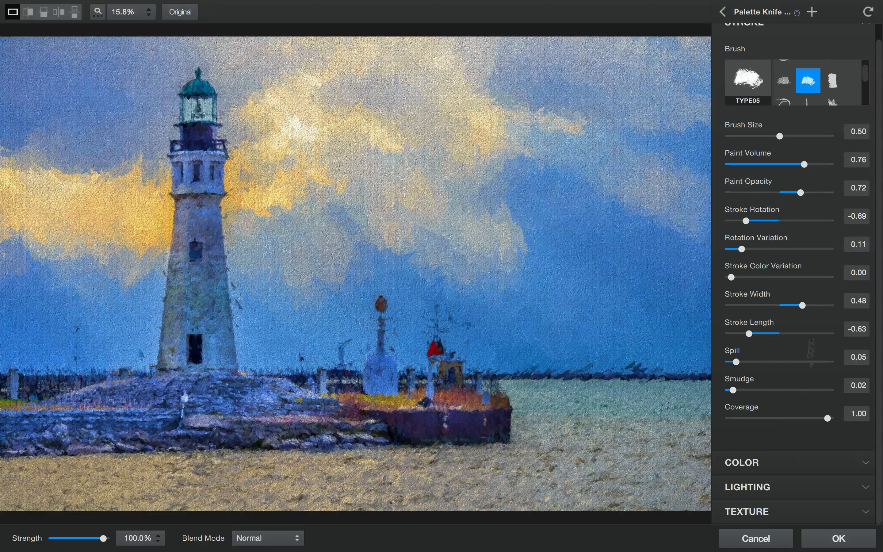
# - Switch from the stroke to the color settings, try Overall Hue at 0.68 and -0.47, and reset it to 0.00
pyautogui.scroll(1, 794, 187)
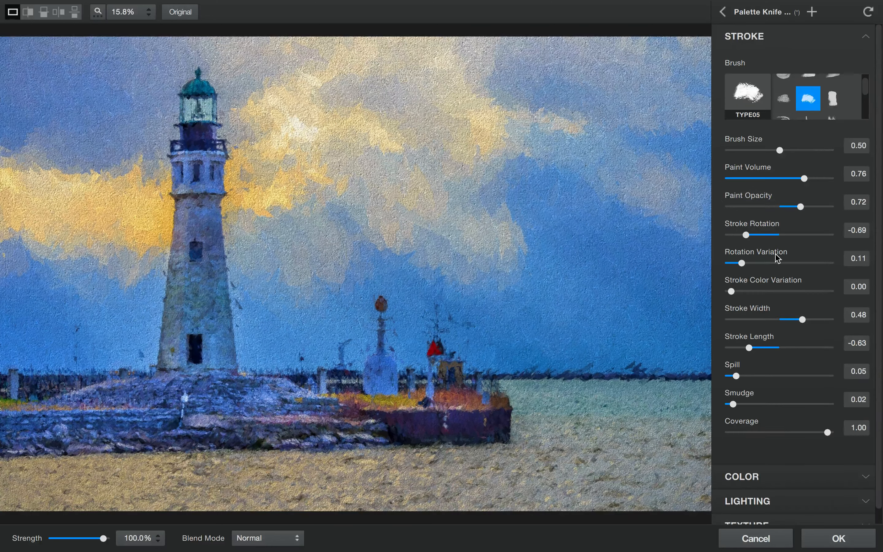
pyautogui.click(867, 36)
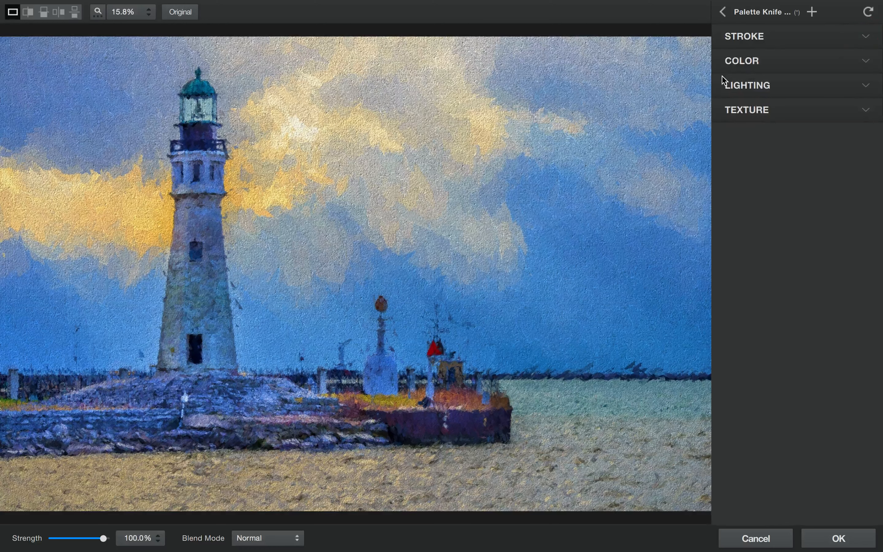
pyautogui.click(870, 62)
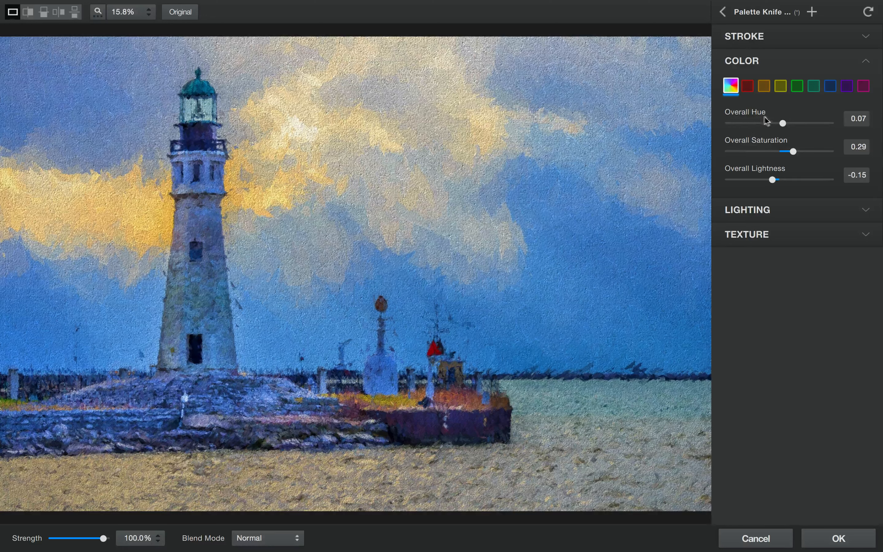
pyautogui.moveTo(783, 124); pyautogui.dragTo(813, 123)
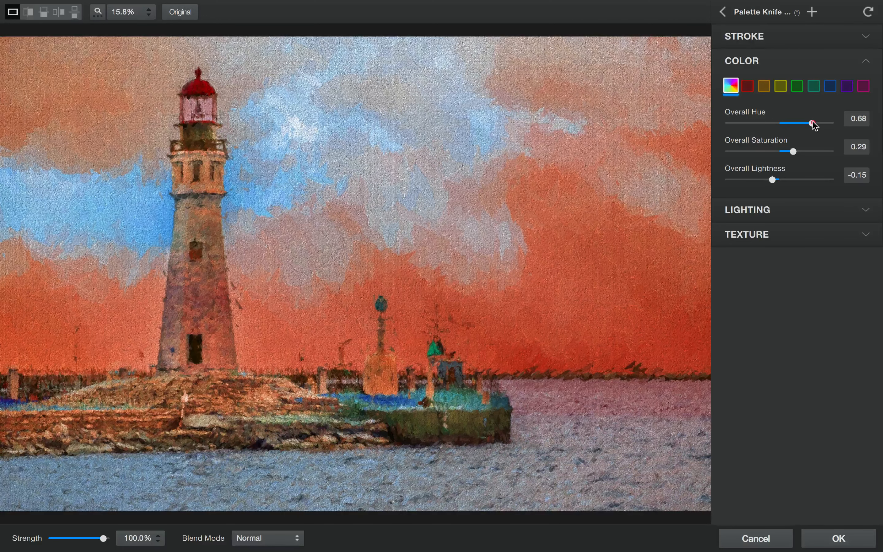
pyautogui.moveTo(813, 123); pyautogui.dragTo(757, 123)
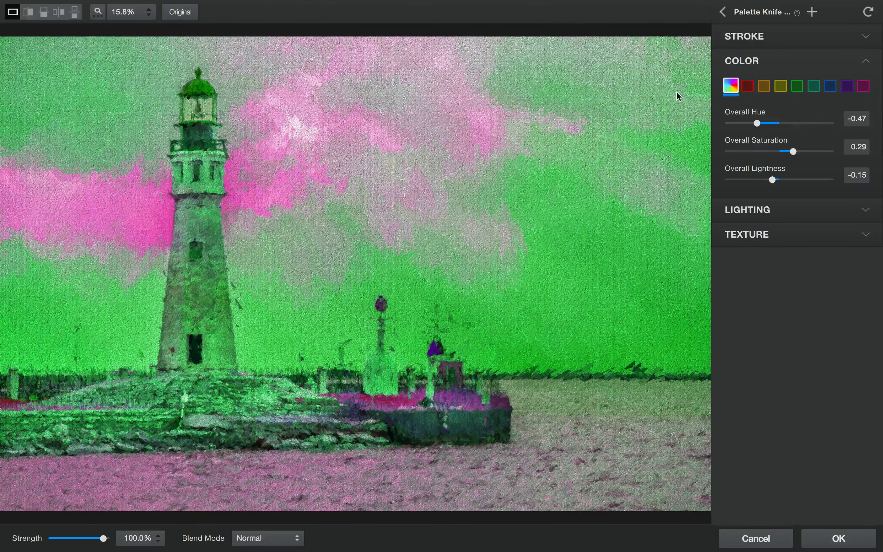
pyautogui.doubleClick(737, 113)
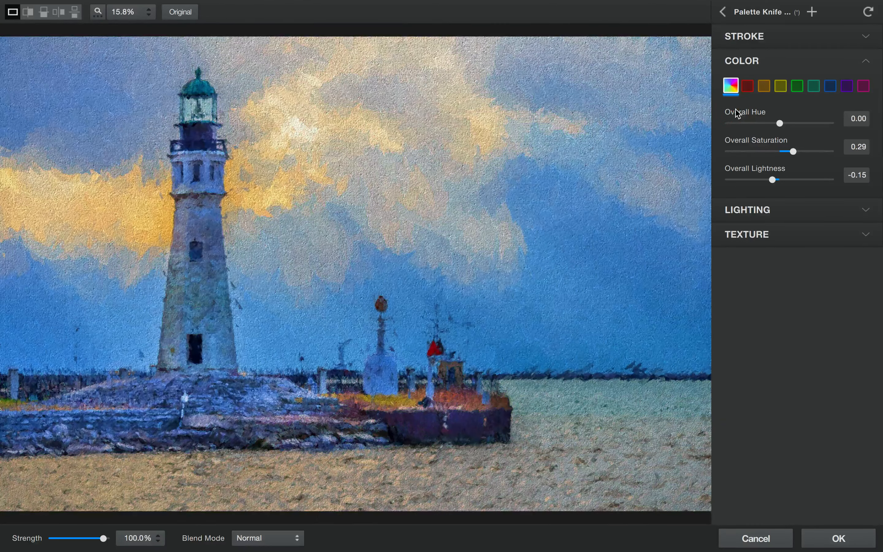
# - Try Overall Saturation at 1.00 and Overall Lightness at 0.65, resetting each to 0.00
pyautogui.moveTo(793, 154); pyautogui.dragTo(834, 154)
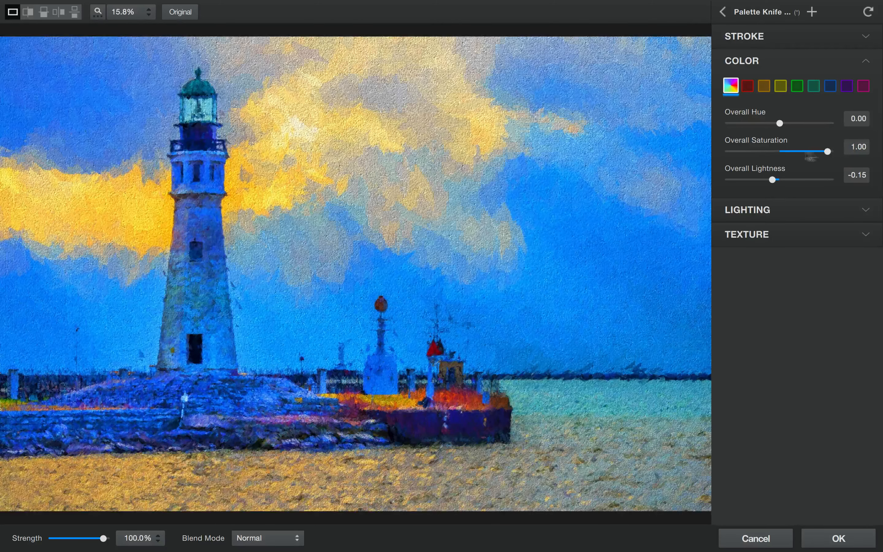
pyautogui.doubleClick(754, 142)
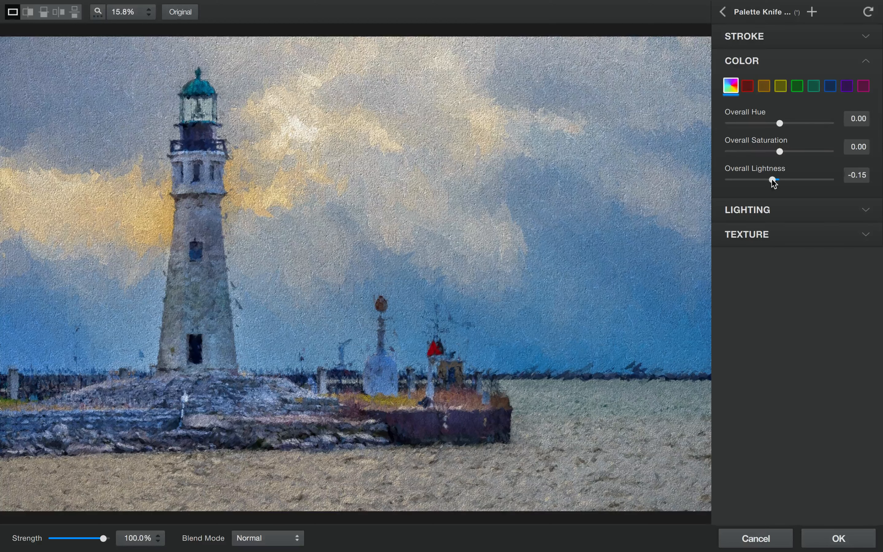
pyautogui.moveTo(772, 181); pyautogui.dragTo(811, 180)
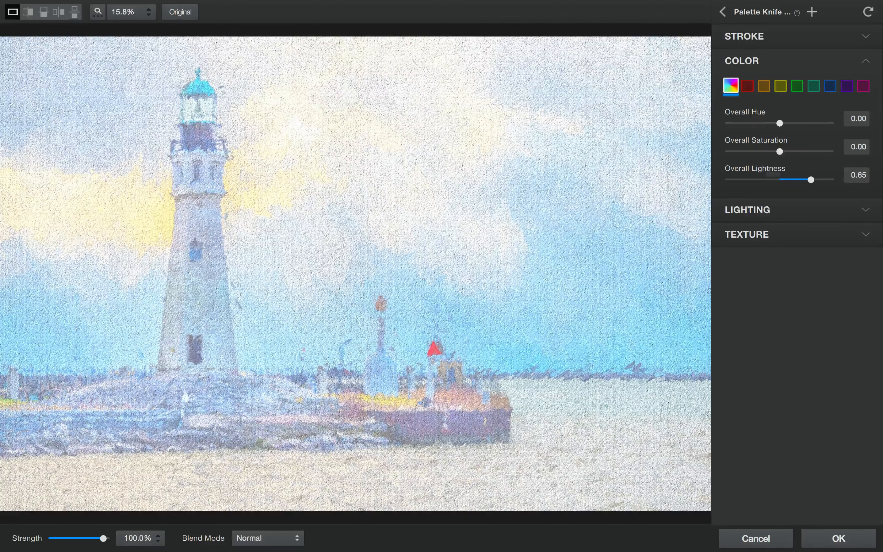
pyautogui.doubleClick(755, 171)
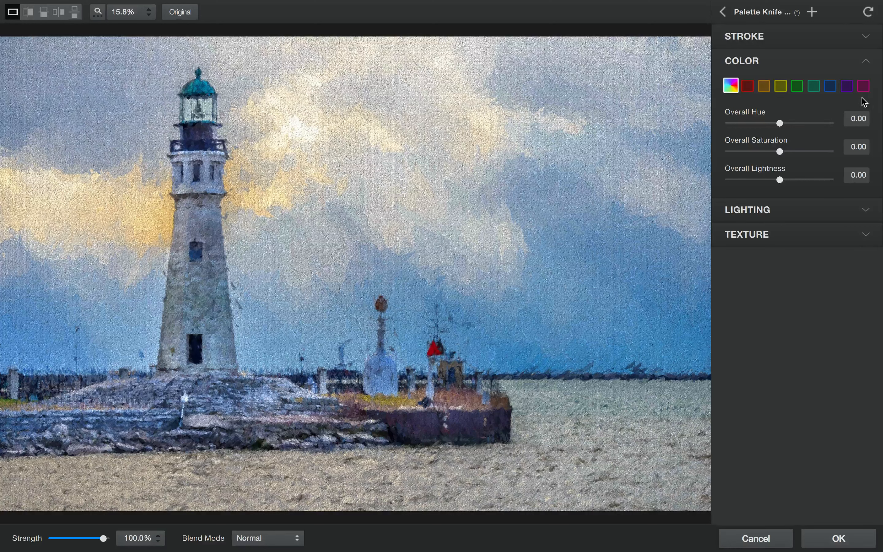
# - Check the orange, red and overall color ranges, try Blue Hue at -1.00 and -0.88, and reset it to 0.00
pyautogui.click(767, 89)
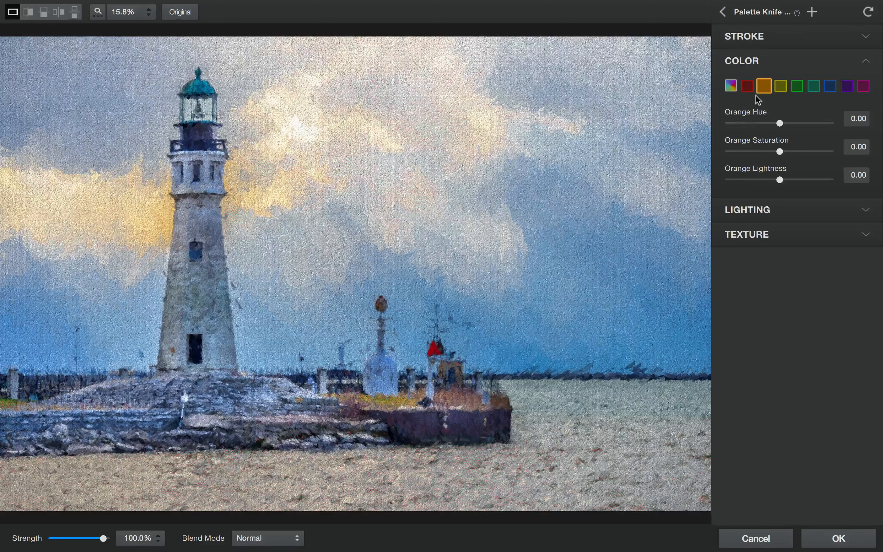
pyautogui.click(747, 88)
pyautogui.click(736, 88)
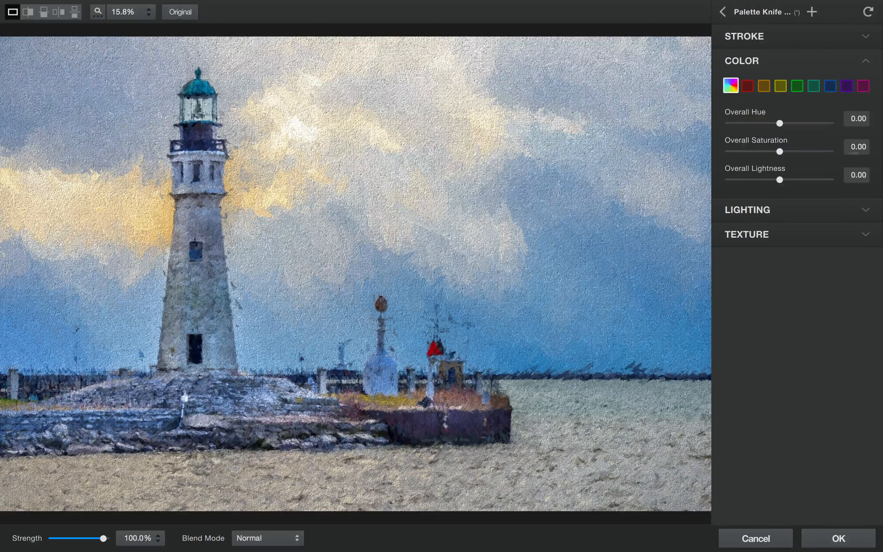
pyautogui.click(830, 90)
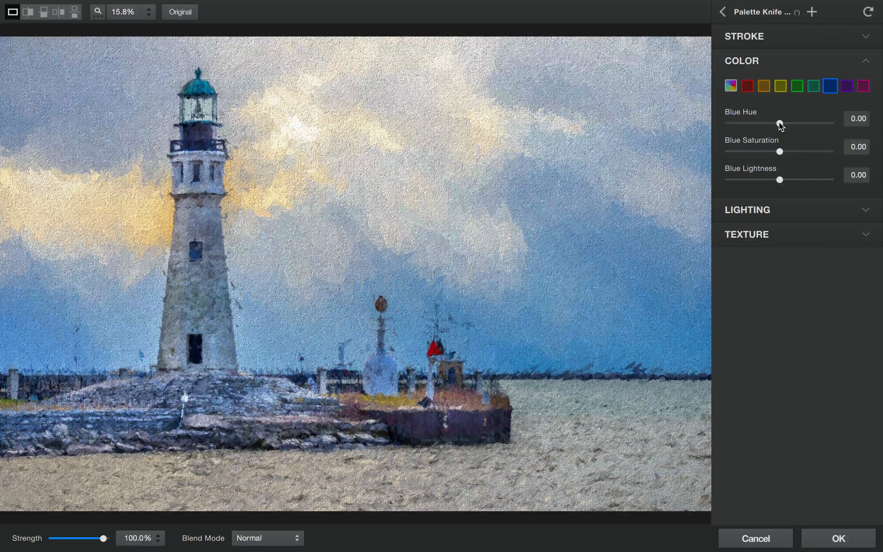
pyautogui.moveTo(780, 123); pyautogui.dragTo(731, 123)
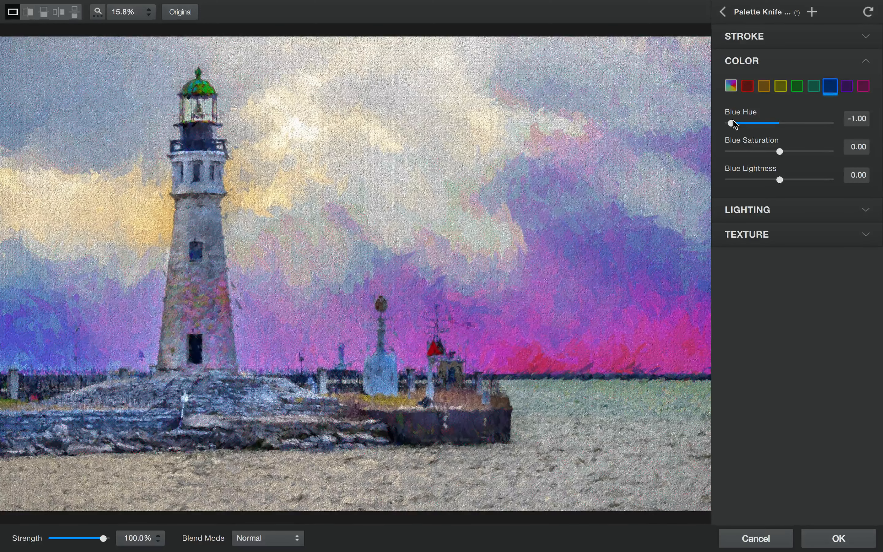
pyautogui.moveTo(732, 123)
pyautogui.mouseDown()
pyautogui.moveTo(823, 124)
pyautogui.moveTo(738, 123)
pyautogui.mouseUp()
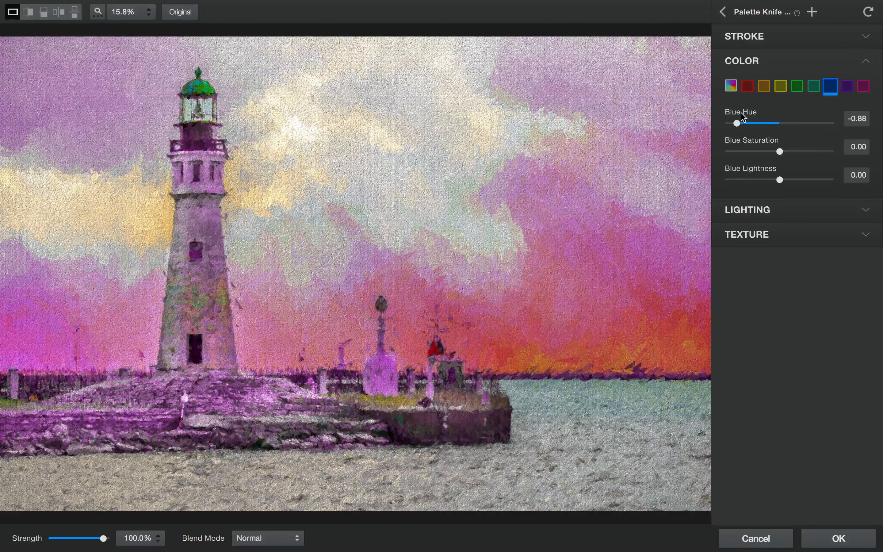
pyautogui.doubleClick(742, 116)
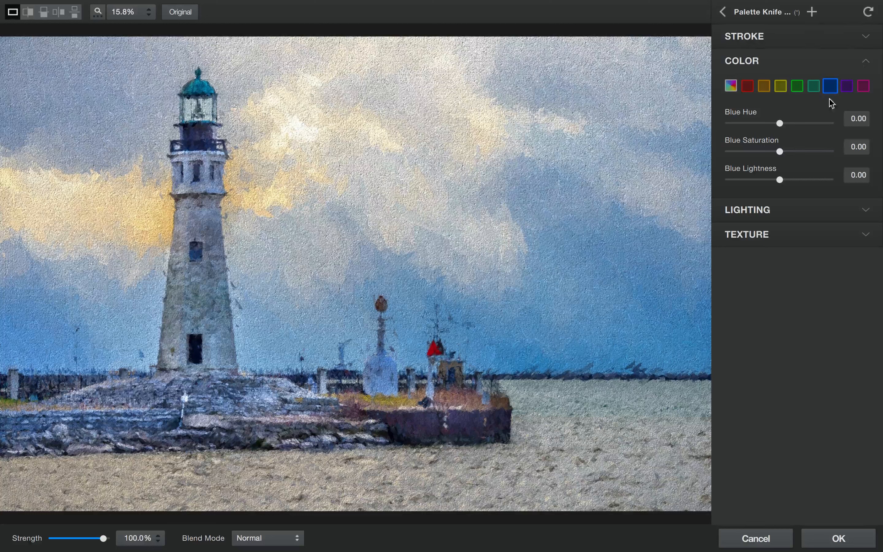
# - Switch from the color to the lighting settings, try Brightness at 0.72, and reset it to 0.00
pyautogui.click(863, 64)
pyautogui.click(863, 85)
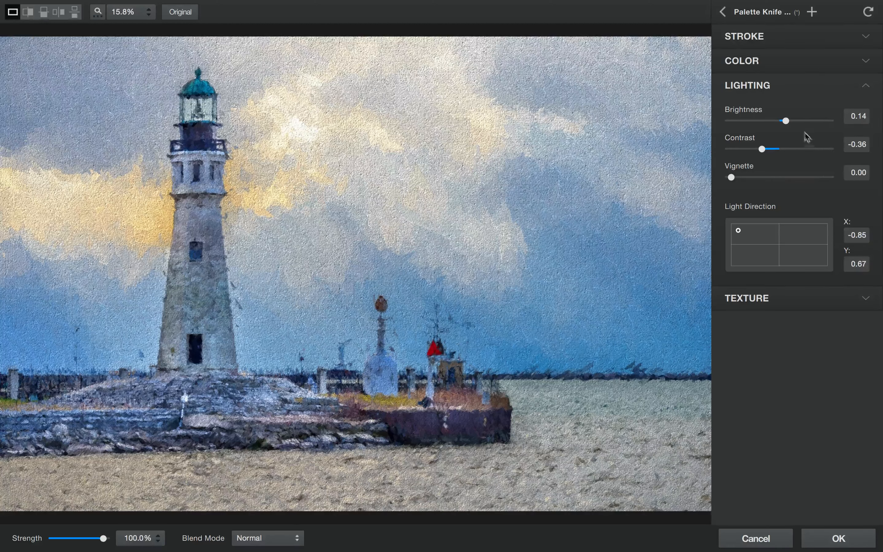
pyautogui.moveTo(786, 121); pyautogui.dragTo(814, 121)
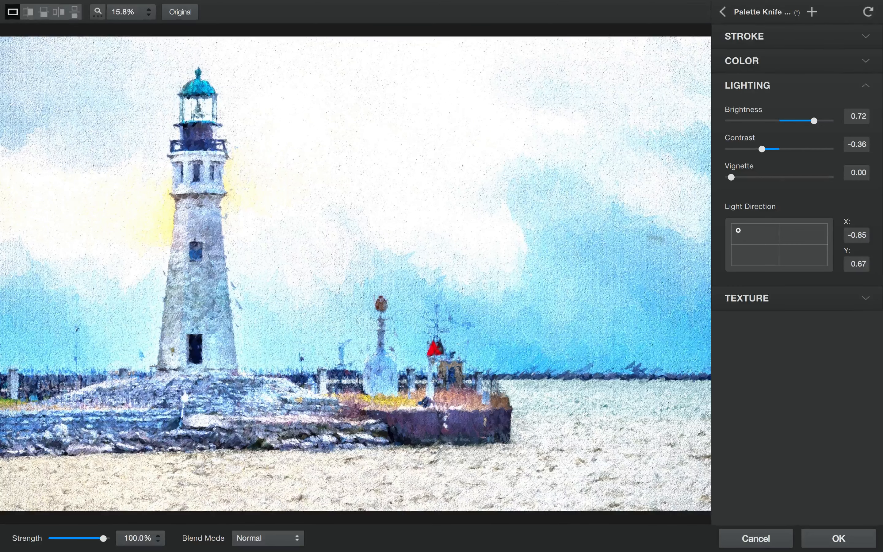
pyautogui.doubleClick(738, 111)
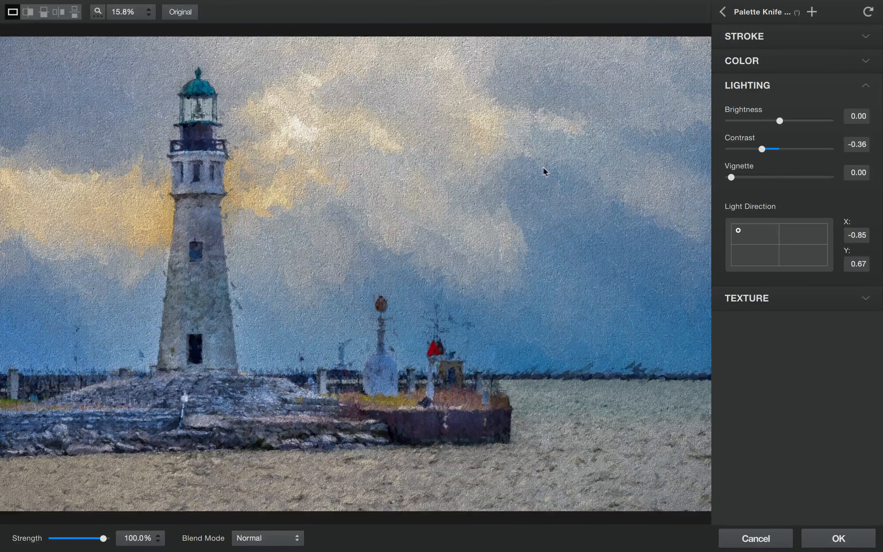
# - Try centering the Light Direction at X 0.01, Y 0.00 and compare the canvas texture up close and in full view
pyautogui.scroll(5, 524, 183)
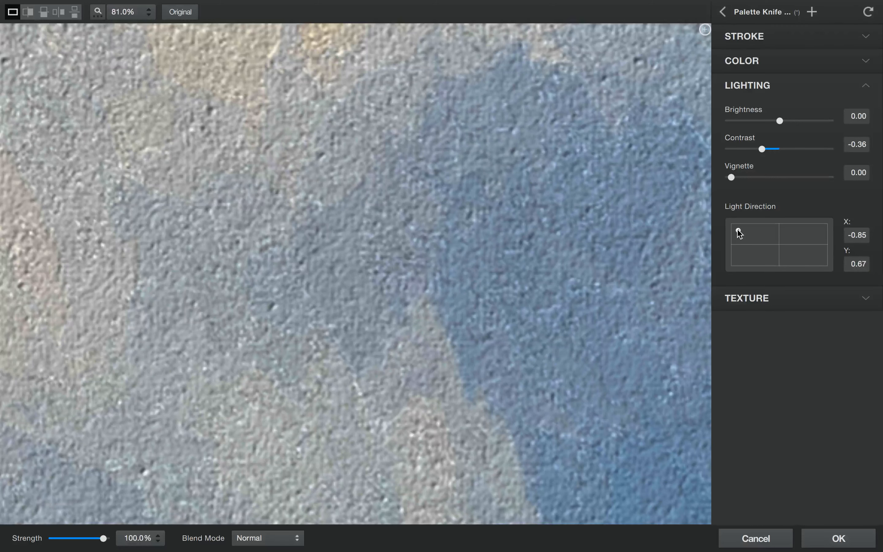
pyautogui.moveTo(737, 233); pyautogui.dragTo(780, 247)
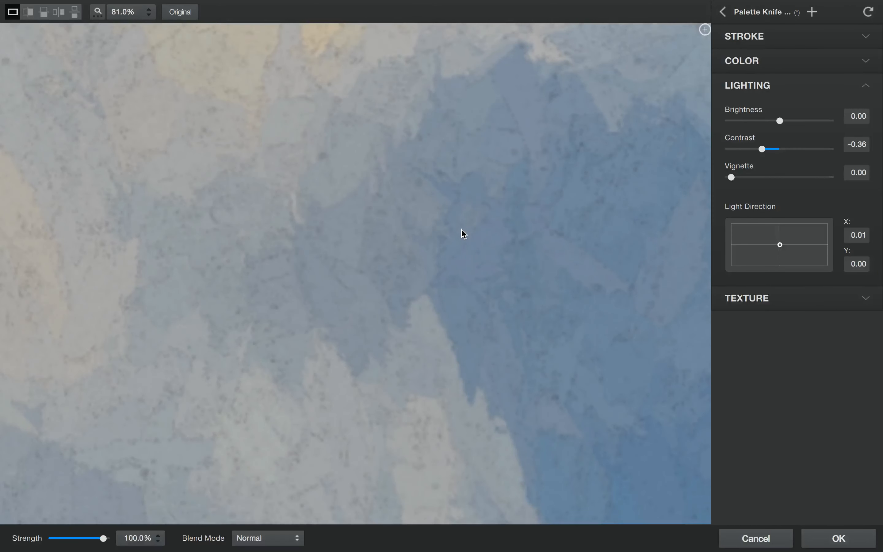
pyautogui.scroll(-10, 460, 229)
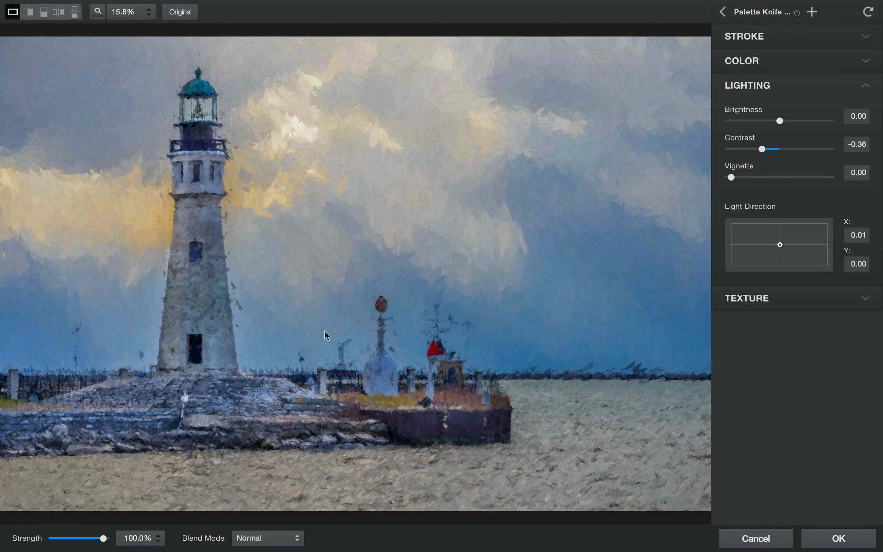
# - Try several Light Direction positions, set it to X 0.77, Y 0.67, and inspect the texture up close
pyautogui.moveTo(780, 247); pyautogui.dragTo(825, 224)
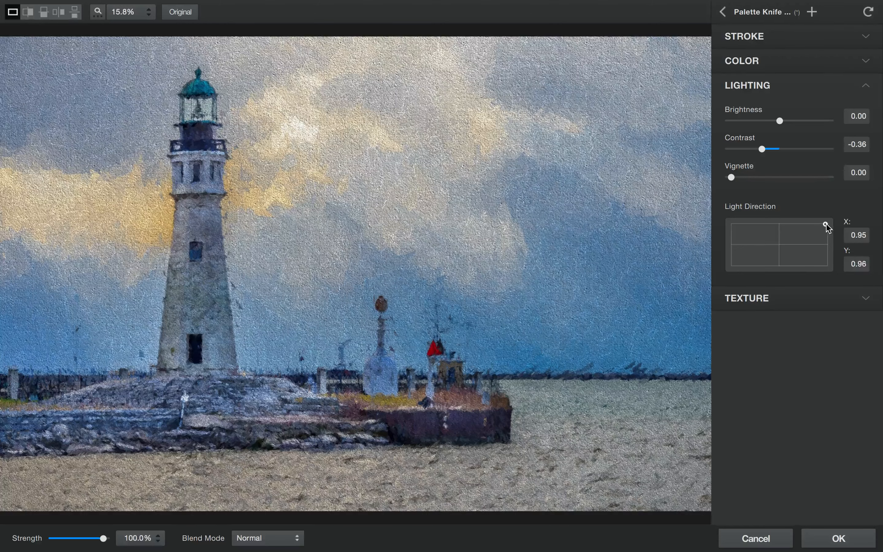
pyautogui.moveTo(825, 224); pyautogui.dragTo(813, 248)
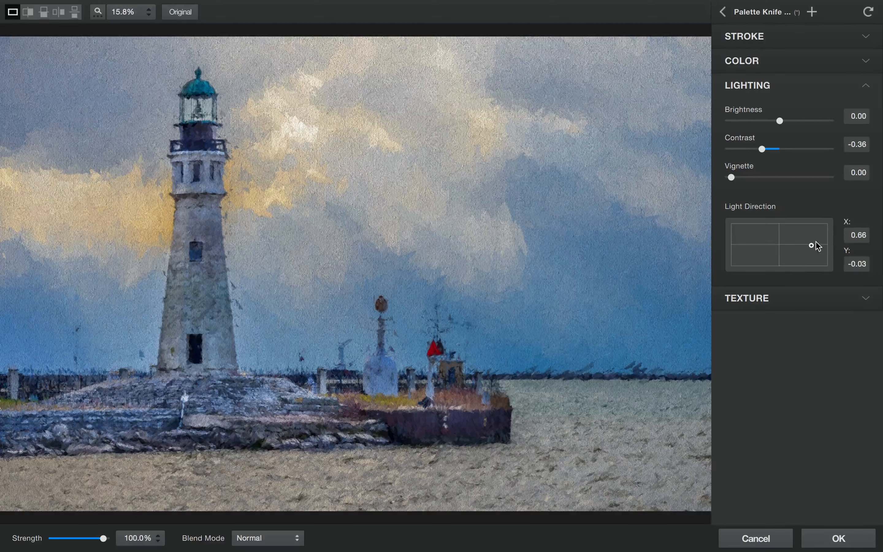
pyautogui.moveTo(811, 245); pyautogui.dragTo(820, 227)
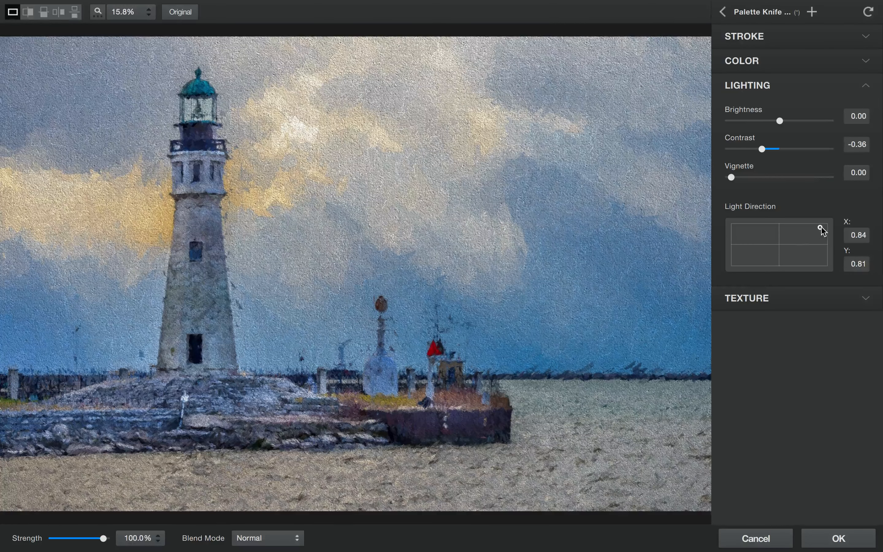
pyautogui.moveTo(820, 228)
pyautogui.mouseDown()
pyautogui.moveTo(814, 255)
pyautogui.moveTo(788, 256)
pyautogui.moveTo(810, 247)
pyautogui.moveTo(816, 231)
pyautogui.mouseUp()
pyautogui.scroll(10, 598, 138)
pyautogui.scroll(-10, 598, 139)
pyautogui.scroll(10, 594, 147)
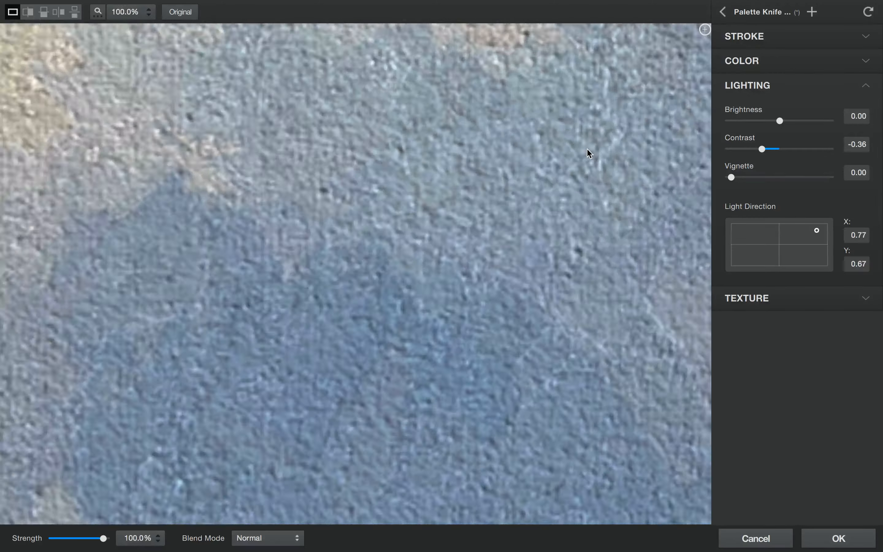
pyautogui.scroll(-4, 555, 161)
pyautogui.scroll(-6, 525, 176)
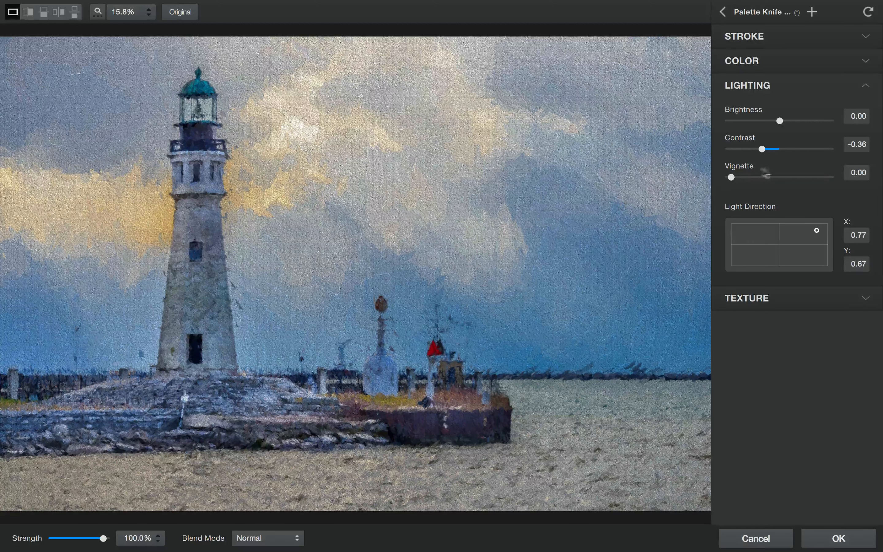
# - Try Contrast at 0.44 and set it to -0.09, and add a 0.36 Vignette centered at X -0.24, Y 0.27
pyautogui.moveTo(762, 151); pyautogui.dragTo(800, 150)
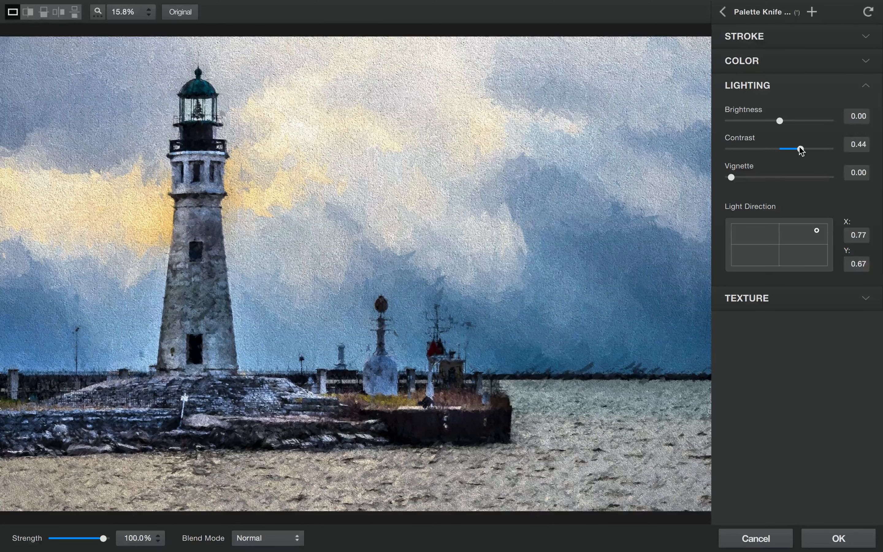
pyautogui.moveTo(800, 150); pyautogui.dragTo(774, 149)
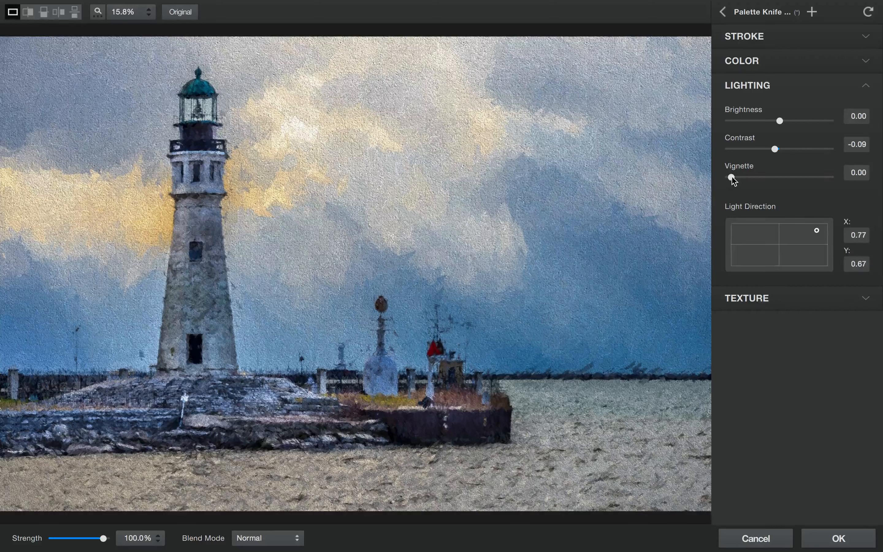
pyautogui.moveTo(734, 179); pyautogui.dragTo(767, 178)
pyautogui.moveTo(779, 261)
pyautogui.mouseDown()
pyautogui.moveTo(751, 251)
pyautogui.moveTo(780, 257)
pyautogui.moveTo(768, 256)
pyautogui.mouseUp()
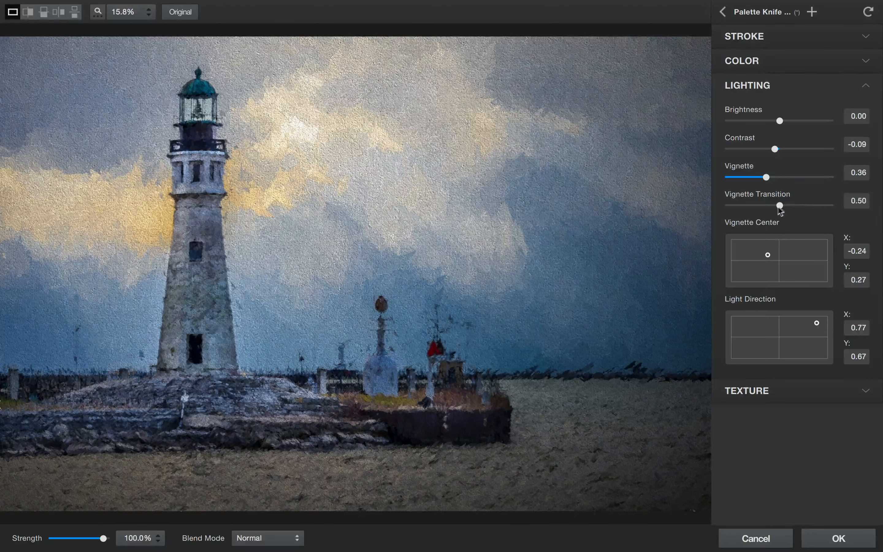
# - Compare Vignette Transition at 1.00 and 0.03, and reset it to 0.50
pyautogui.moveTo(780, 206); pyautogui.dragTo(828, 205)
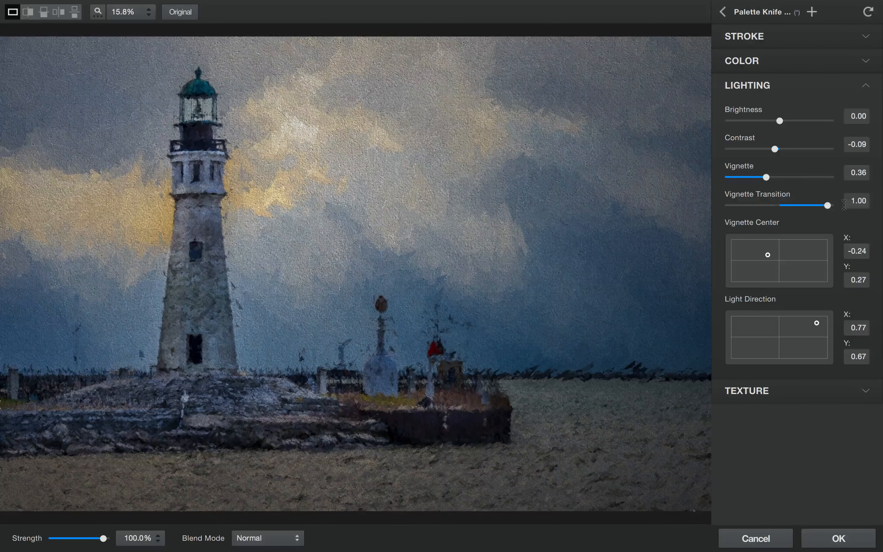
pyautogui.moveTo(827, 205); pyautogui.dragTo(735, 206)
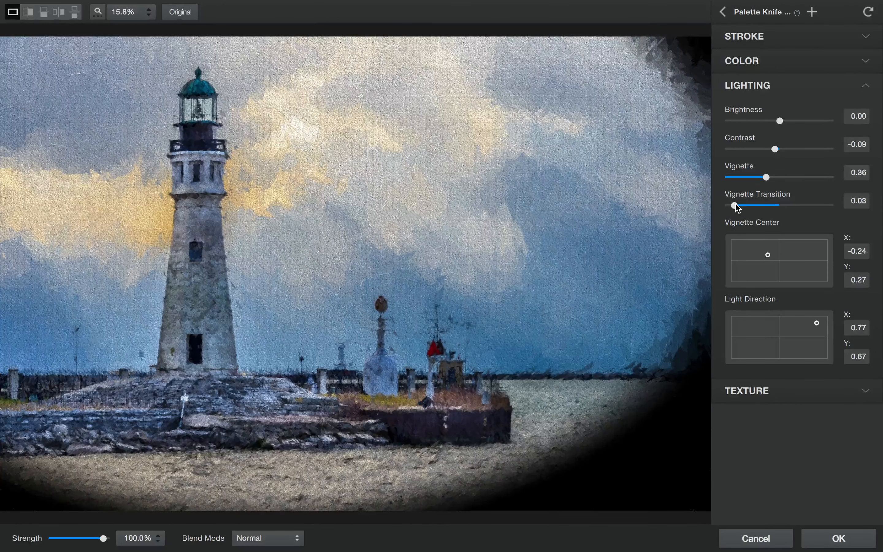
pyautogui.doubleClick(727, 204)
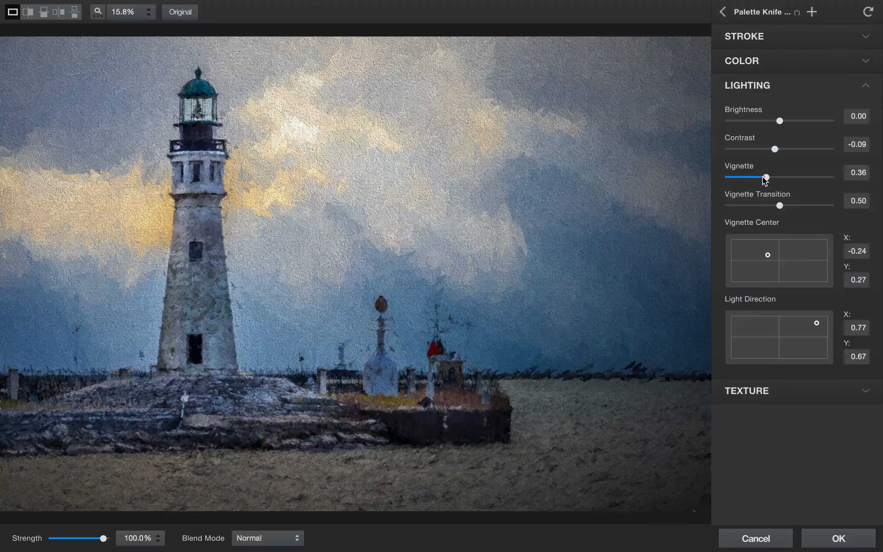
# - Reduce Vignette to 0.18, move its center to X -0.06, Y 0.13, and close the lighting settings
pyautogui.moveTo(765, 179); pyautogui.dragTo(748, 178)
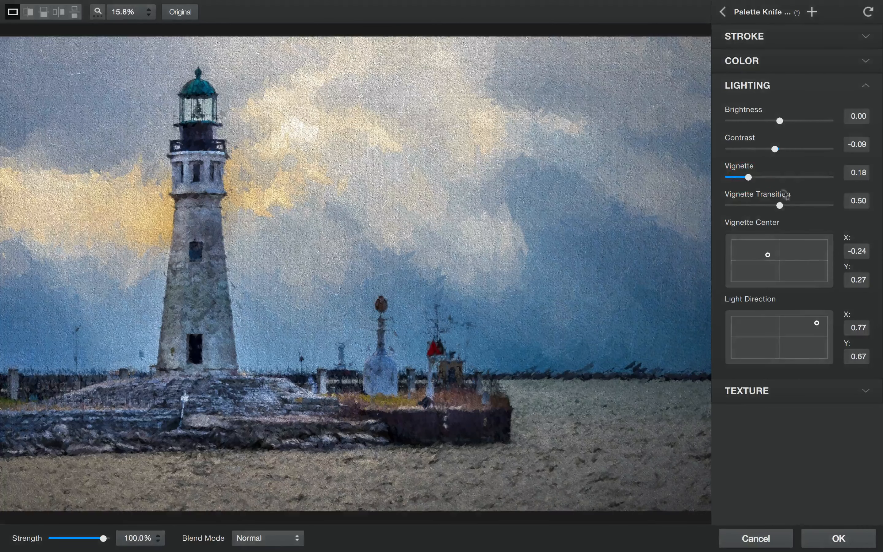
pyautogui.moveTo(768, 255); pyautogui.dragTo(778, 261)
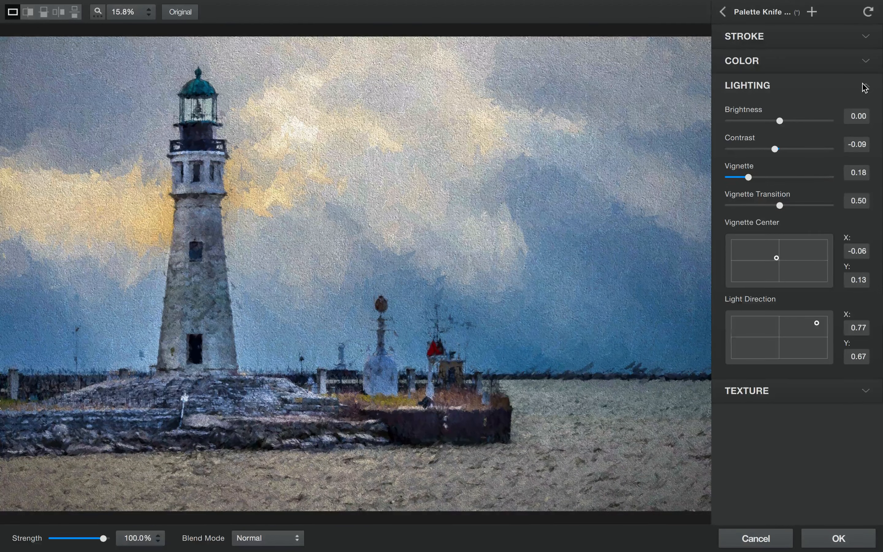
pyautogui.click(865, 86)
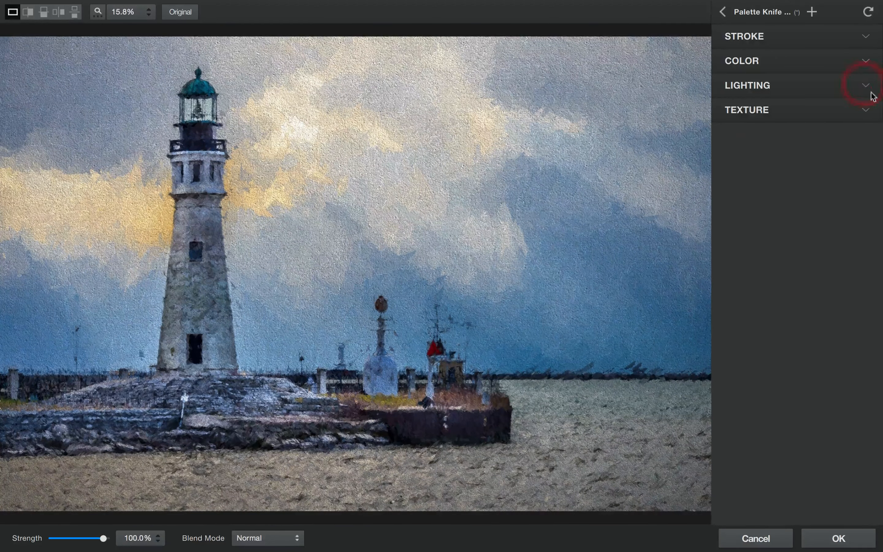
# - Open the texture settings, compare the Angled Weave, Asphalt Damaged and Asphalt Rough surfaces, and choose Asphalt Damaged
pyautogui.click(864, 111)
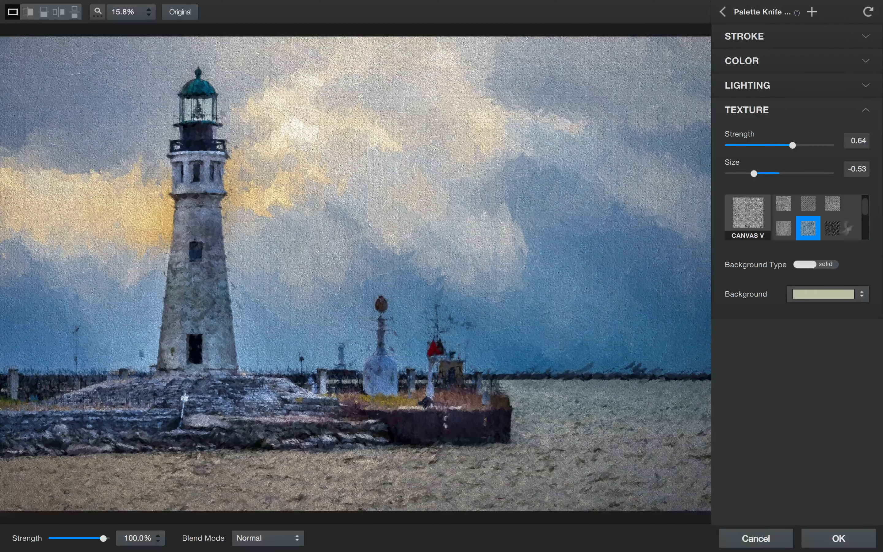
pyautogui.moveTo(864, 210); pyautogui.dragTo(866, 206)
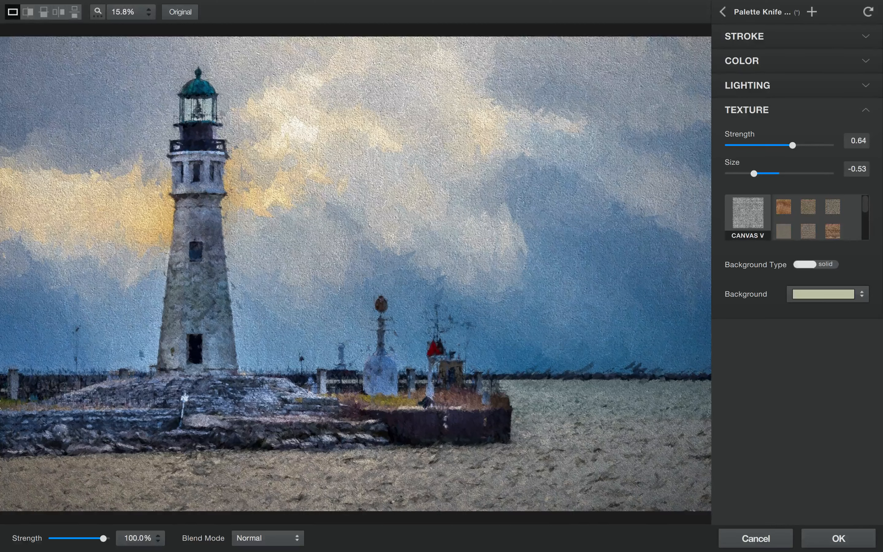
pyautogui.click(781, 209)
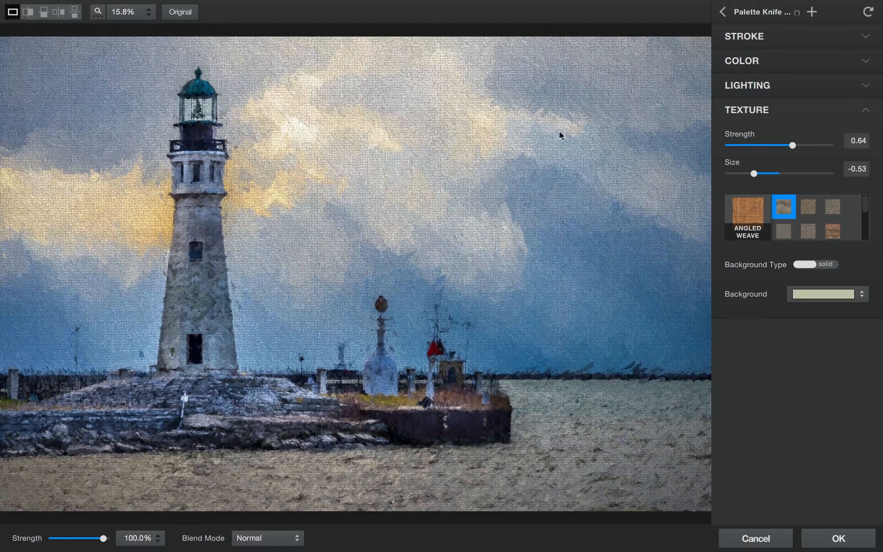
pyautogui.click(809, 207)
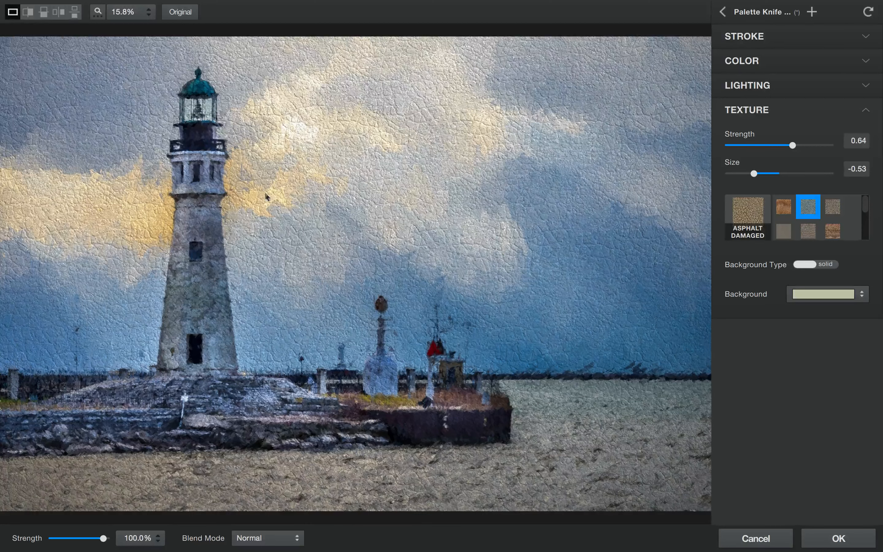
pyautogui.click(834, 208)
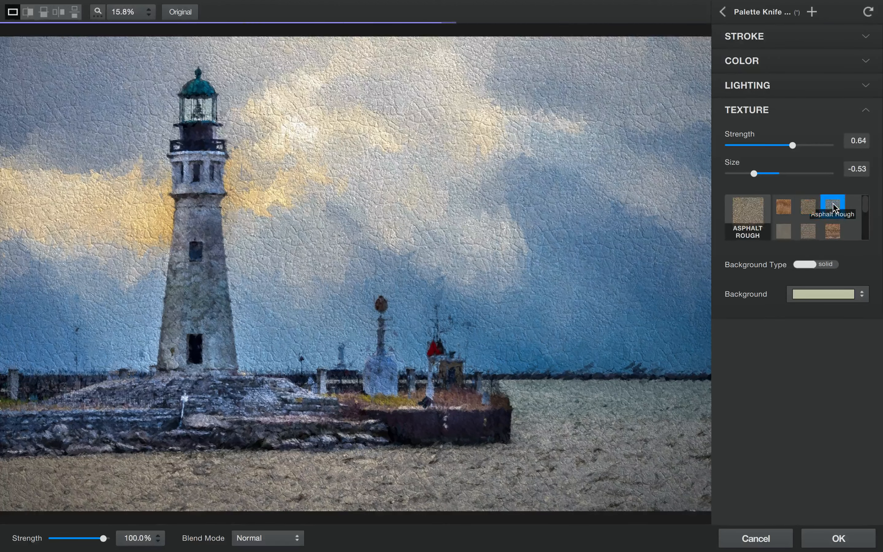
pyautogui.click(807, 207)
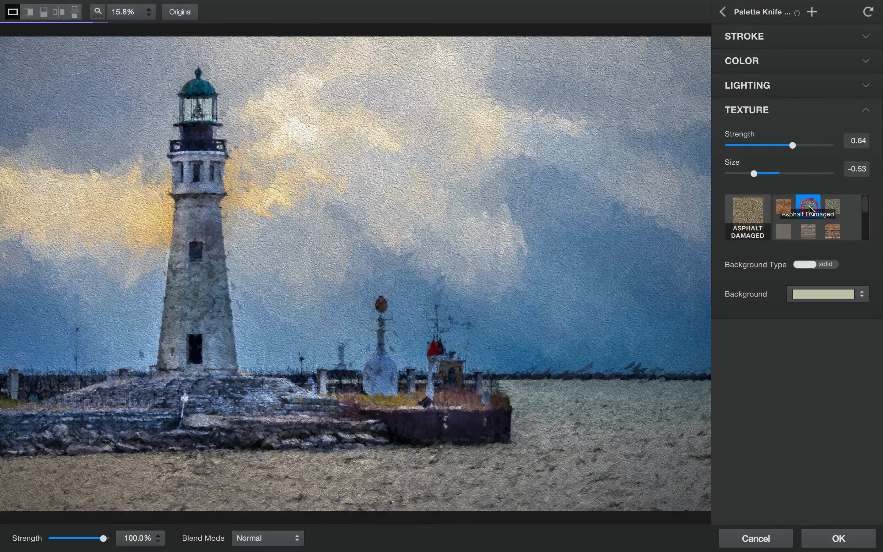
# - Reopen the lighting settings and move the Light Direction close to the center, at X -0.02, Y 0.06
pyautogui.click(796, 86)
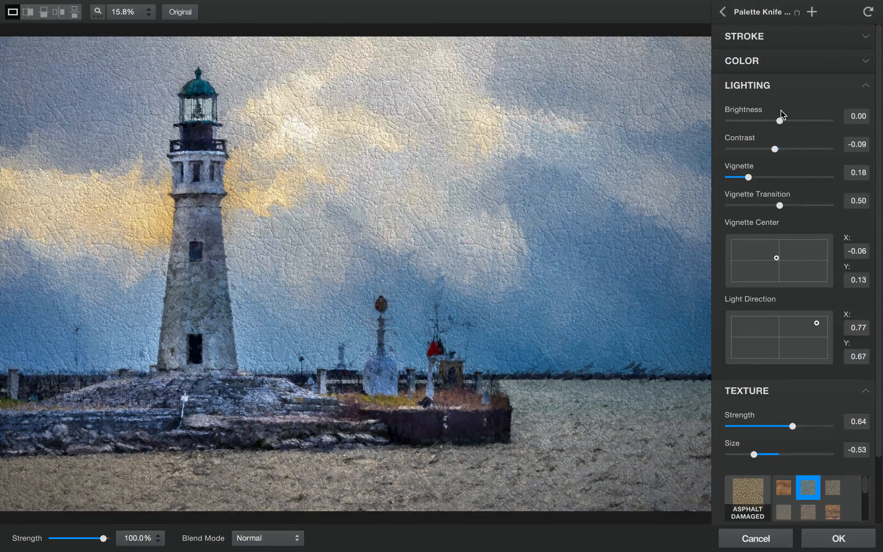
pyautogui.scroll(-2, 806, 256)
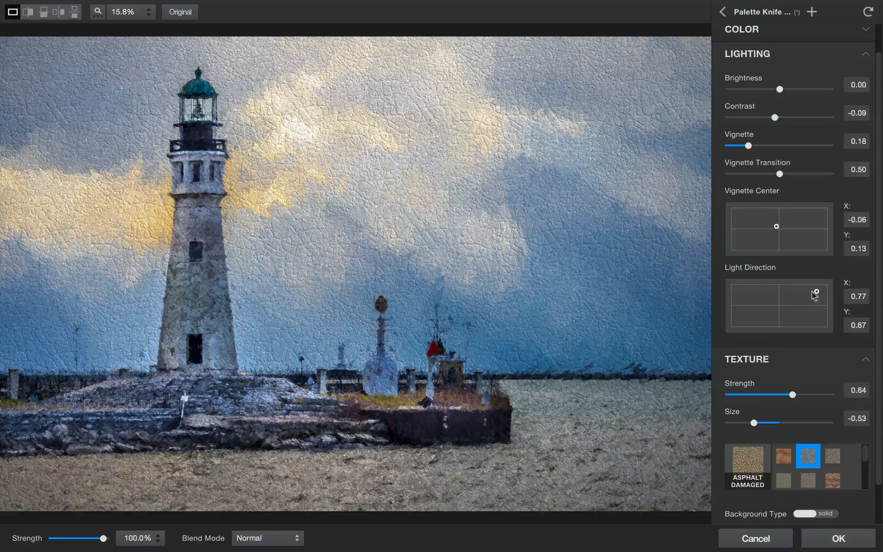
pyautogui.moveTo(816, 291); pyautogui.dragTo(778, 307)
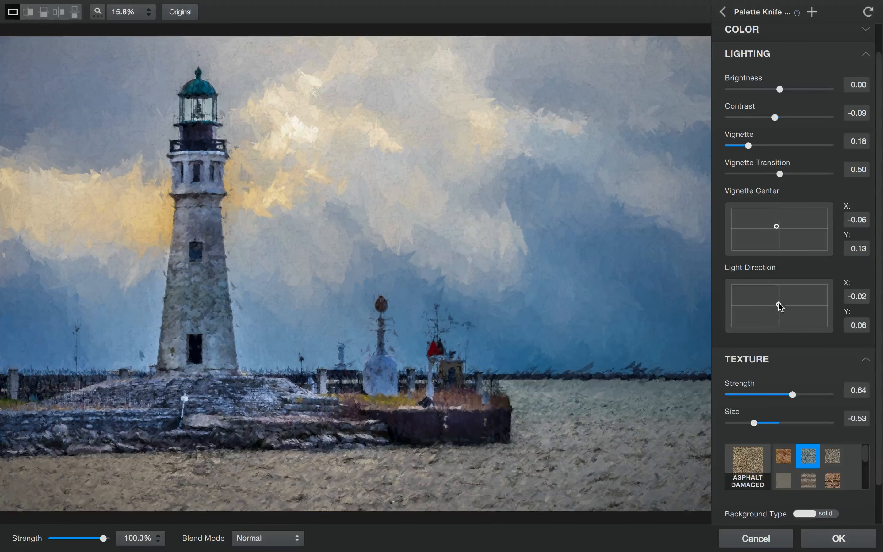
# - Move the Light Direction to X 0.80, Y 0.37 and collapse the lighting settings
pyautogui.moveTo(774, 306); pyautogui.dragTo(818, 298)
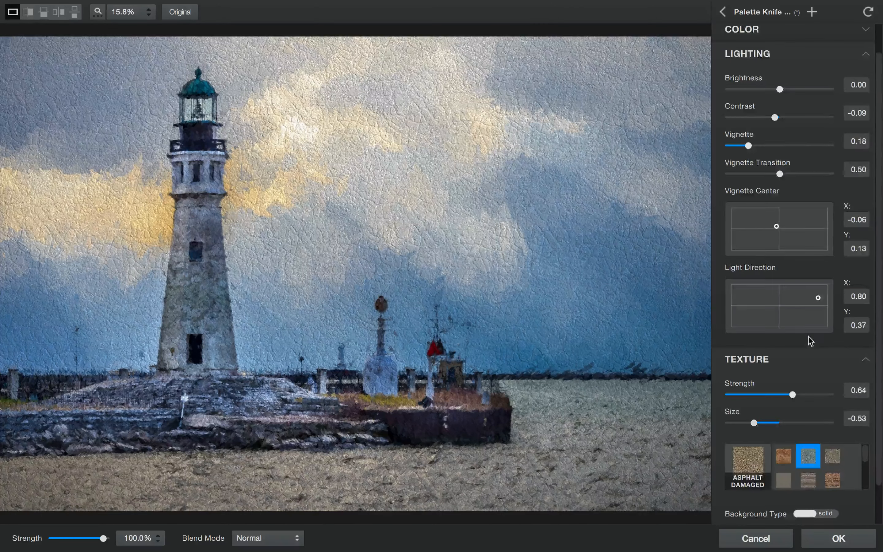
pyautogui.scroll(-3, 807, 330)
pyautogui.scroll(-1, 821, 420)
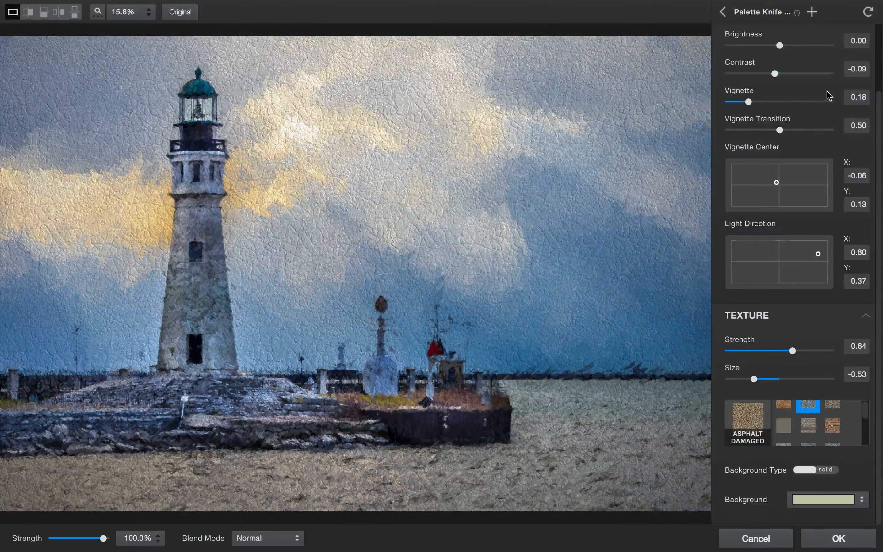
pyautogui.scroll(4, 828, 96)
pyautogui.click(863, 87)
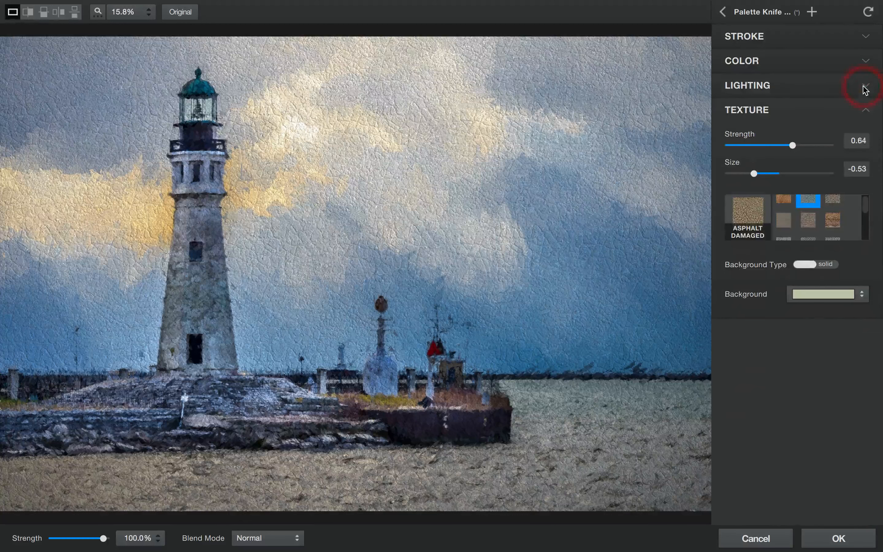
# - Try the original Background Type for the Asphalt Damaged texture, and return it to solid
pyautogui.moveTo(865, 207)
pyautogui.mouseDown()
pyautogui.moveTo(865, 220)
pyautogui.moveTo(864, 207)
pyautogui.mouseUp()
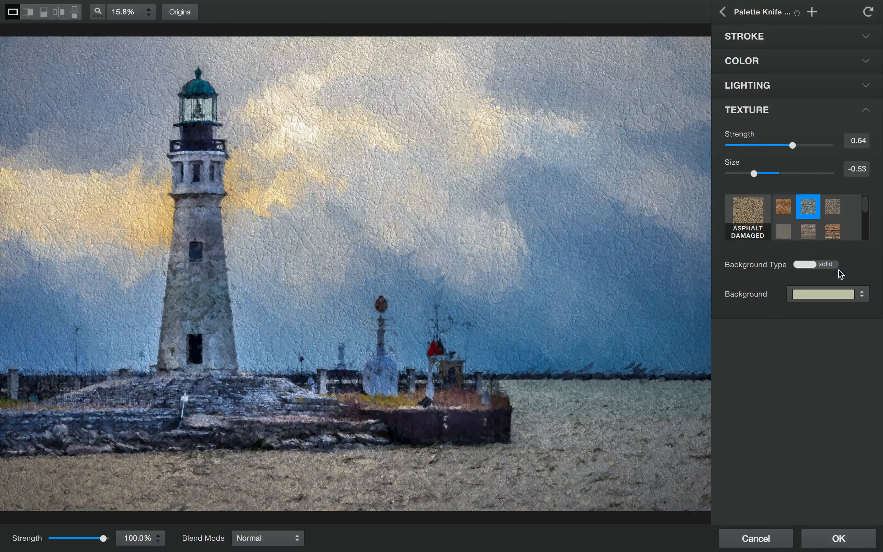
pyautogui.click(828, 265)
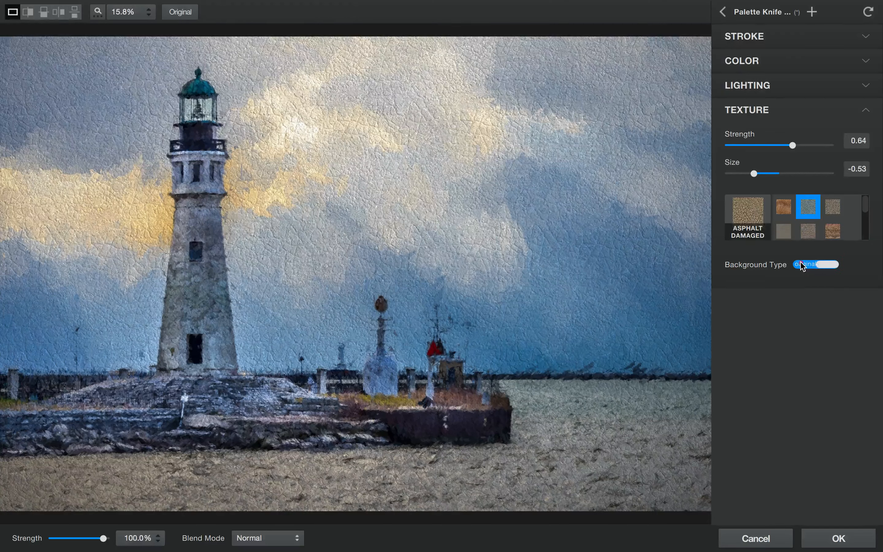
pyautogui.click(815, 265)
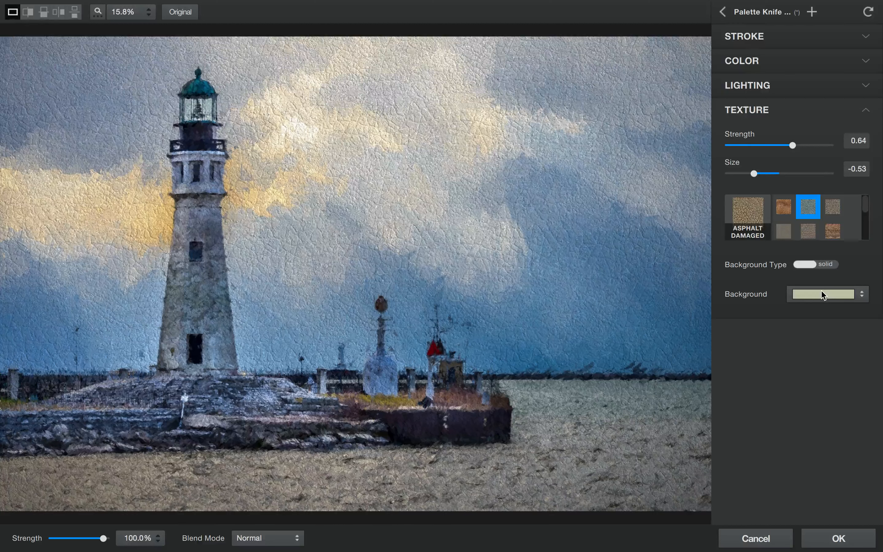
# - Try several hues for the texture's solid background and set it to a pale pink
pyautogui.click(863, 296)
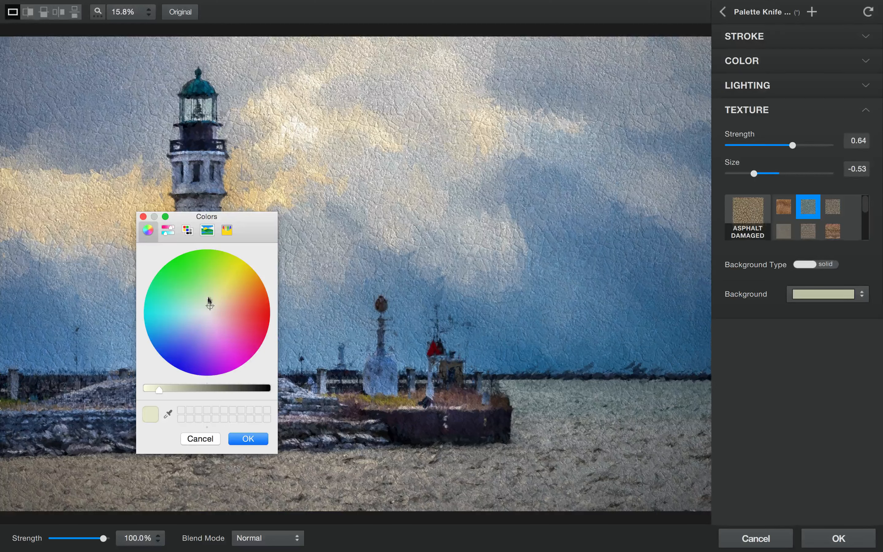
pyautogui.click(210, 268)
pyautogui.click(168, 276)
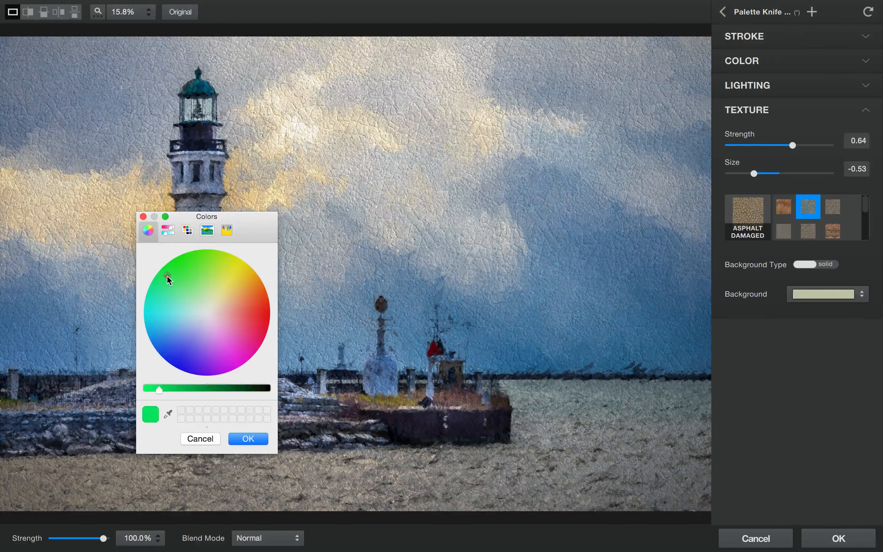
pyautogui.click(173, 313)
pyautogui.moveTo(173, 313); pyautogui.dragTo(217, 312)
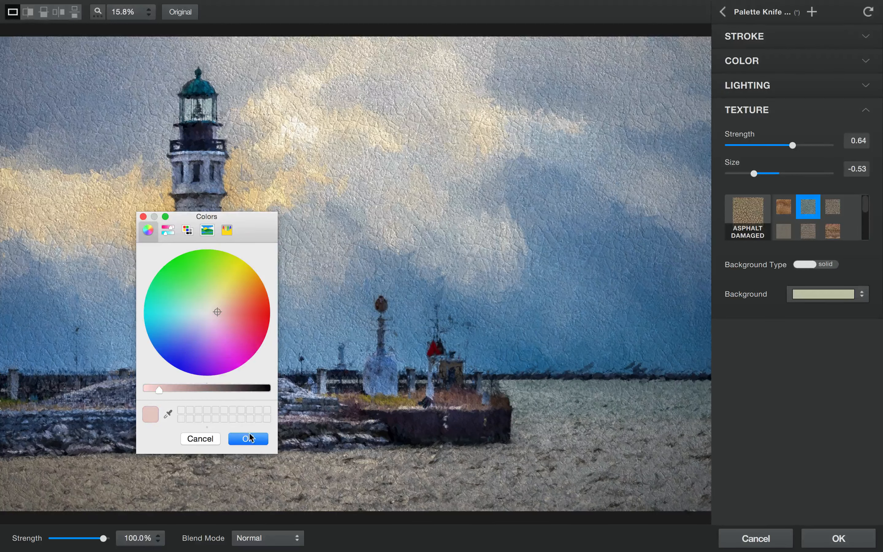
pyautogui.click(249, 439)
# - Recheck the Background Type options and collapse the texture settings
pyautogui.click(830, 265)
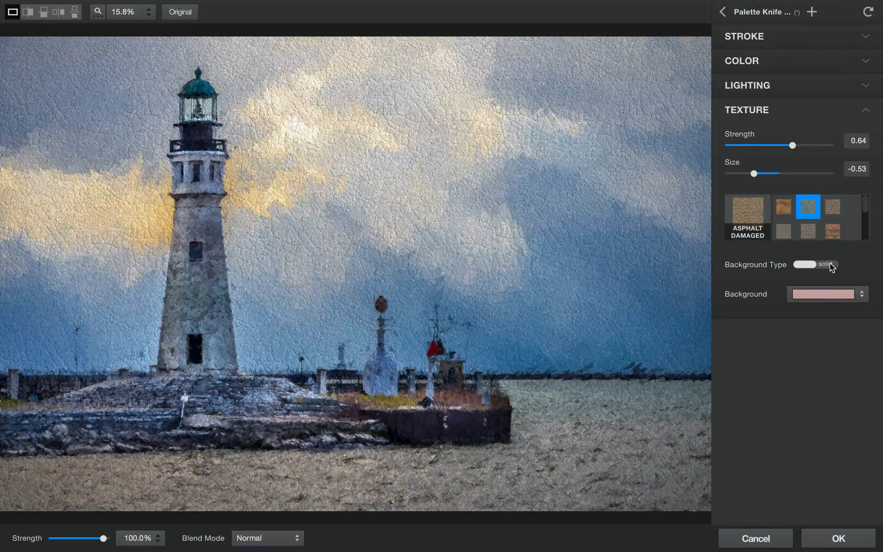
pyautogui.click(800, 265)
pyautogui.moveTo(863, 209)
pyautogui.mouseDown()
pyautogui.moveTo(864, 224)
pyautogui.moveTo(864, 192)
pyautogui.mouseUp()
pyautogui.click(865, 107)
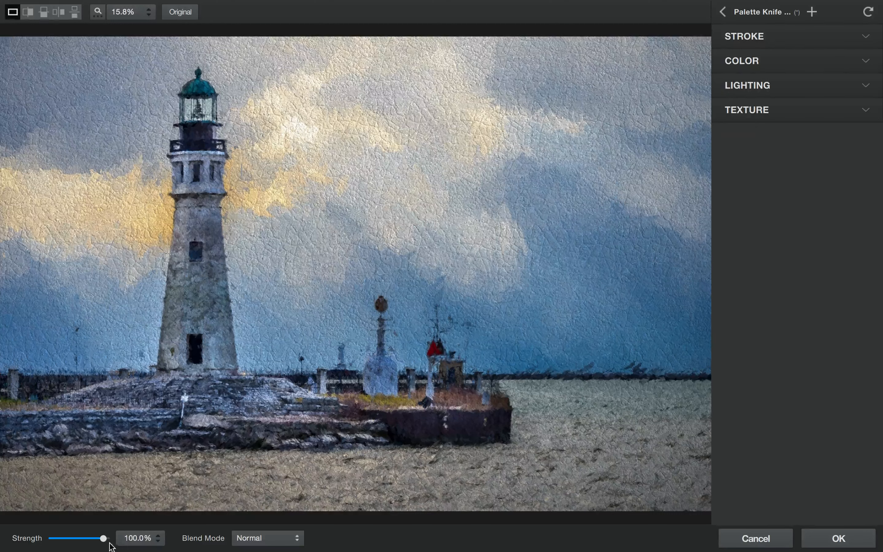
# - Lower the overall effect Strength to 25.0%, and return it to 100.0%
pyautogui.moveTo(103, 538); pyautogui.dragTo(67, 540)
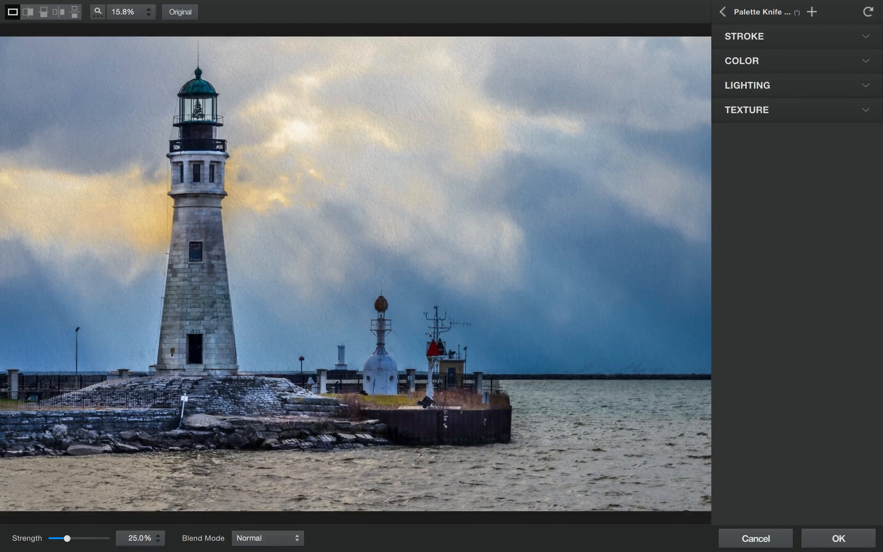
pyautogui.moveTo(67, 538); pyautogui.dragTo(107, 539)
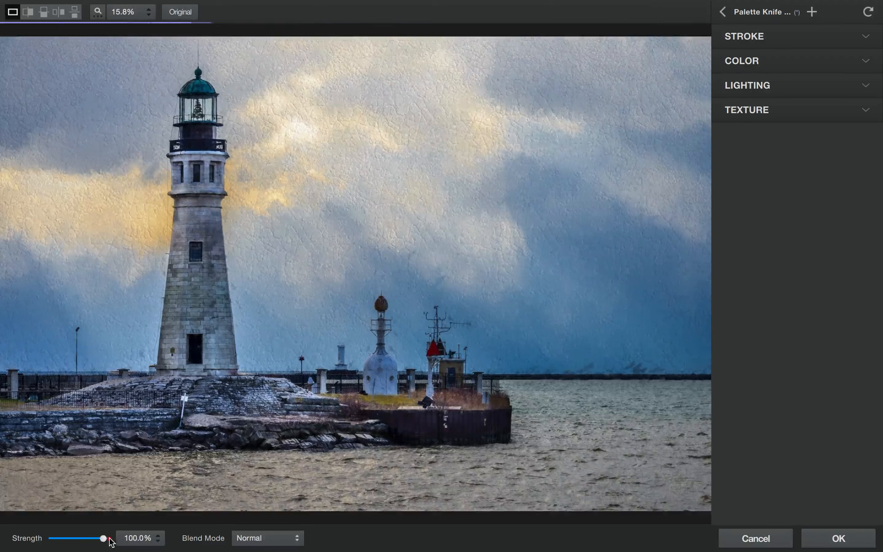
# - Compare the Multiply, Screen, Overlay, Soft Light and Hard Light blend modes, and return to Normal
pyautogui.click(297, 539)
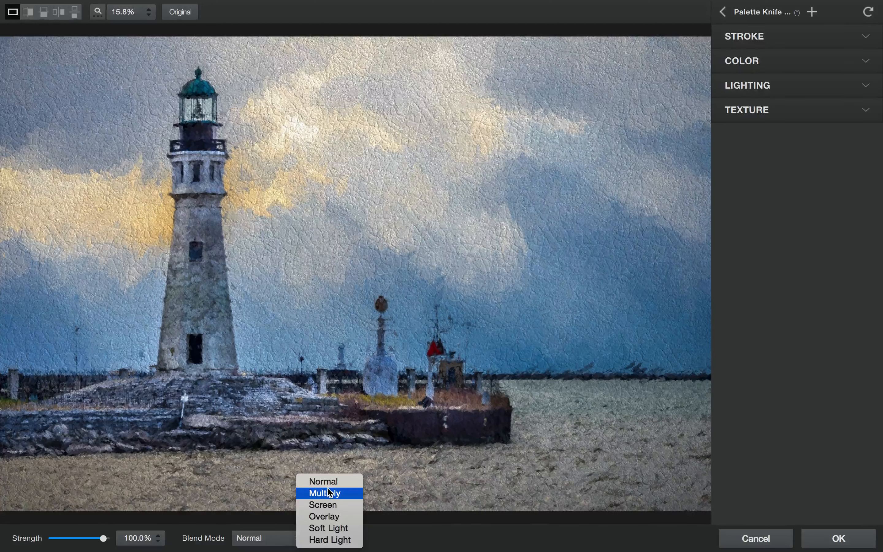
pyautogui.click(327, 496)
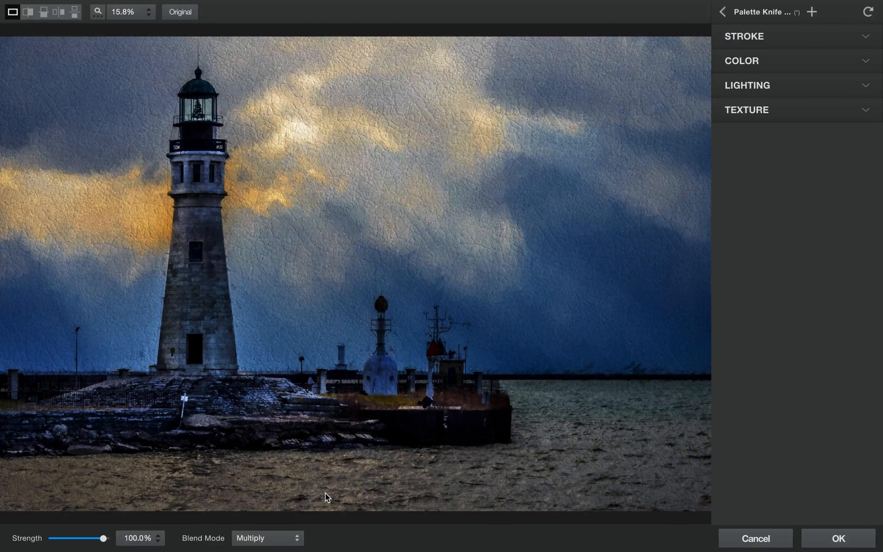
pyautogui.click(296, 537)
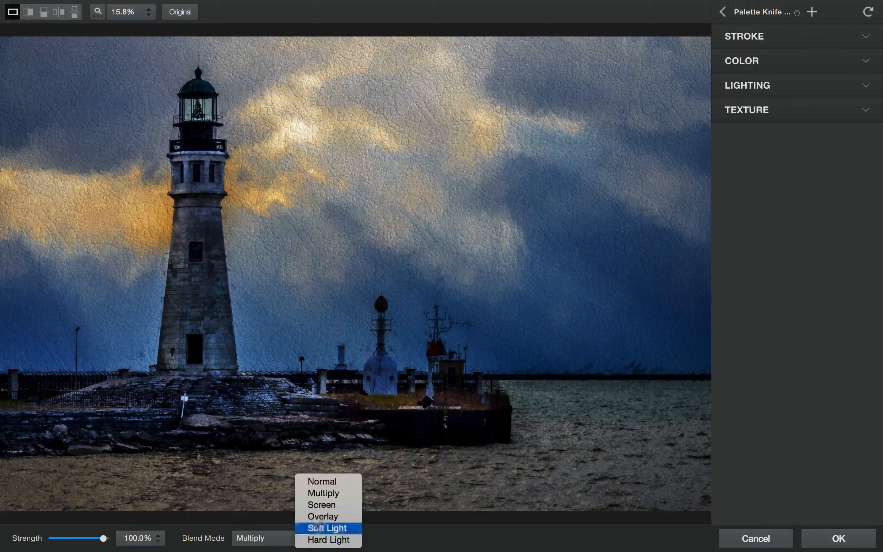
pyautogui.click(336, 502)
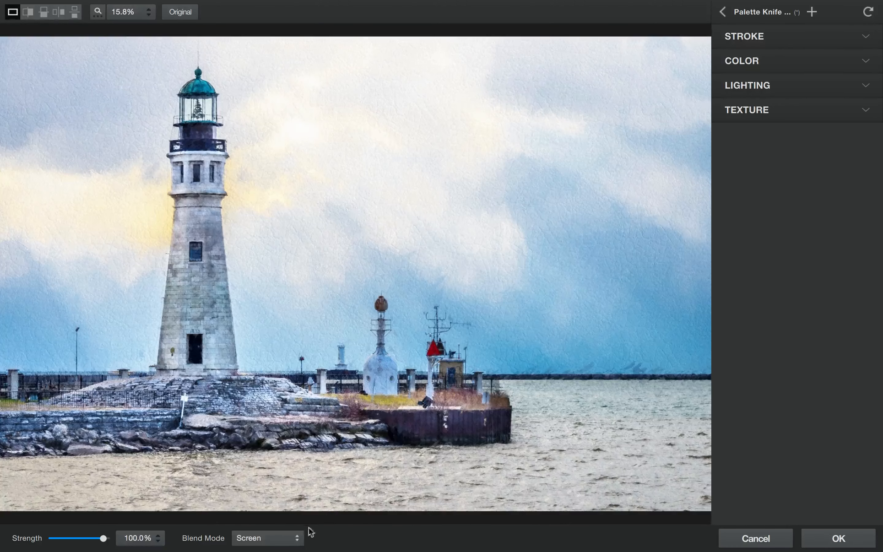
pyautogui.click(296, 537)
pyautogui.click(338, 518)
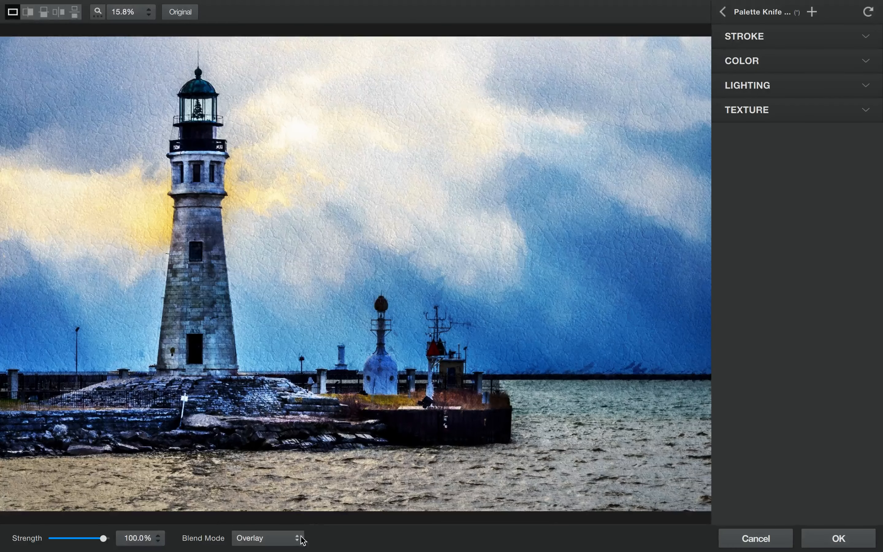
pyautogui.click(296, 538)
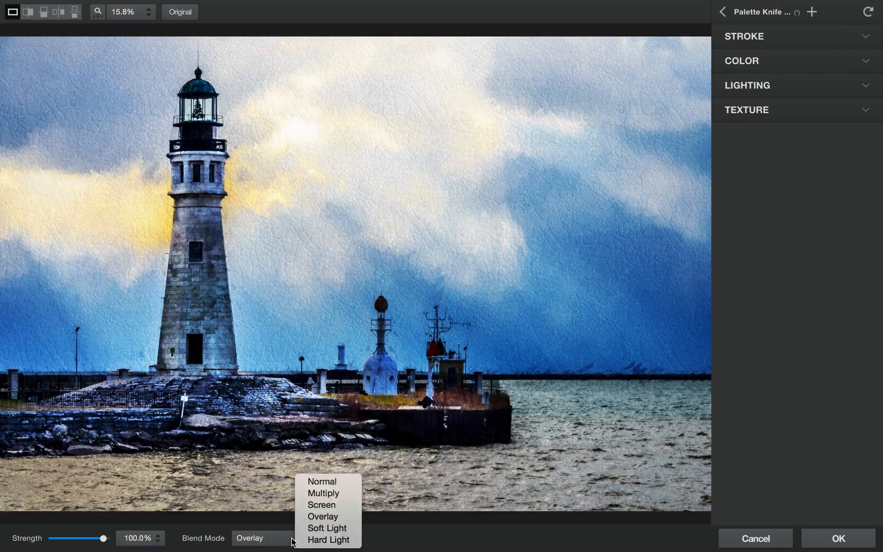
pyautogui.click(319, 529)
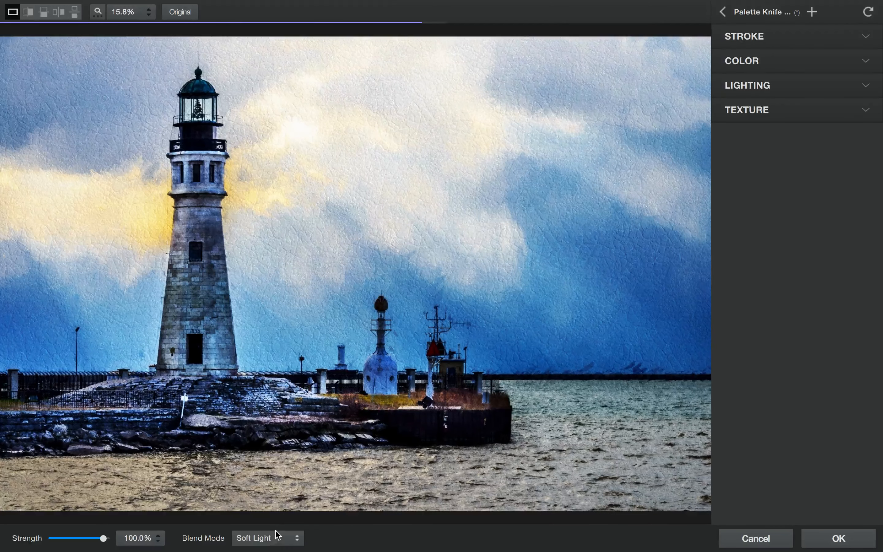
pyautogui.click(275, 540)
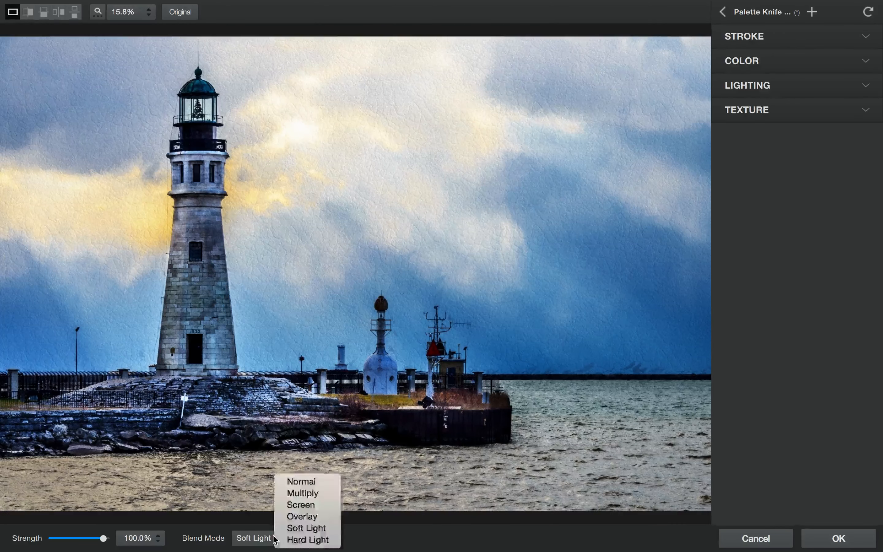
pyautogui.click(300, 540)
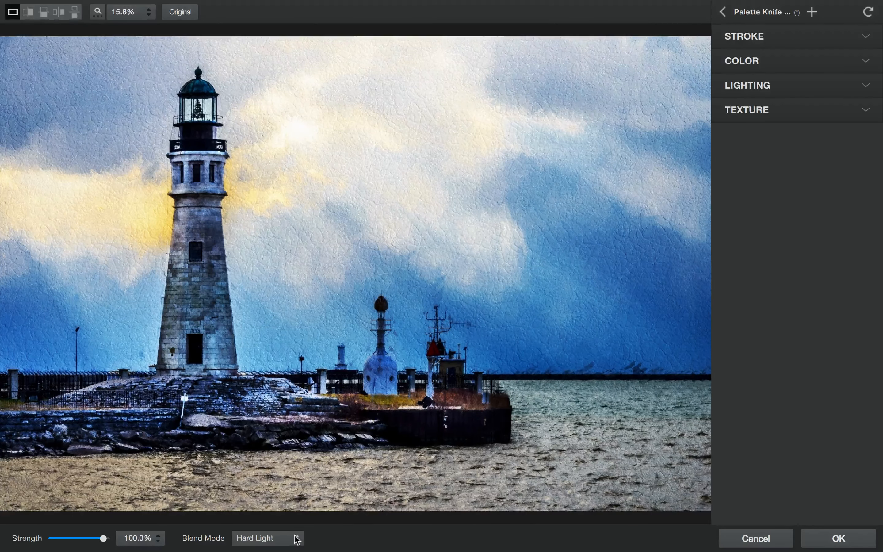
pyautogui.click(272, 542)
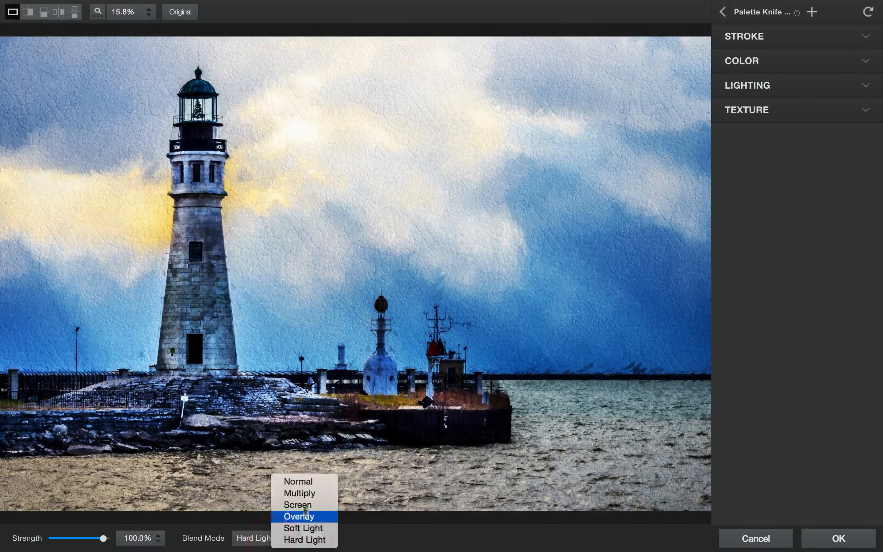
pyautogui.click(306, 483)
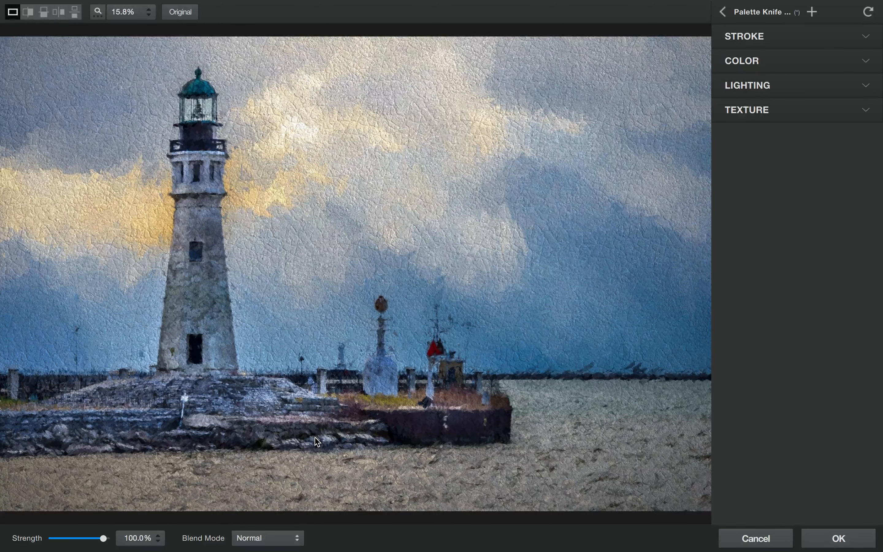
# - Accept the customized Palette Knife and Oil II effect and save the painted lighthouse image back to Lightroom
pyautogui.click(839, 538)
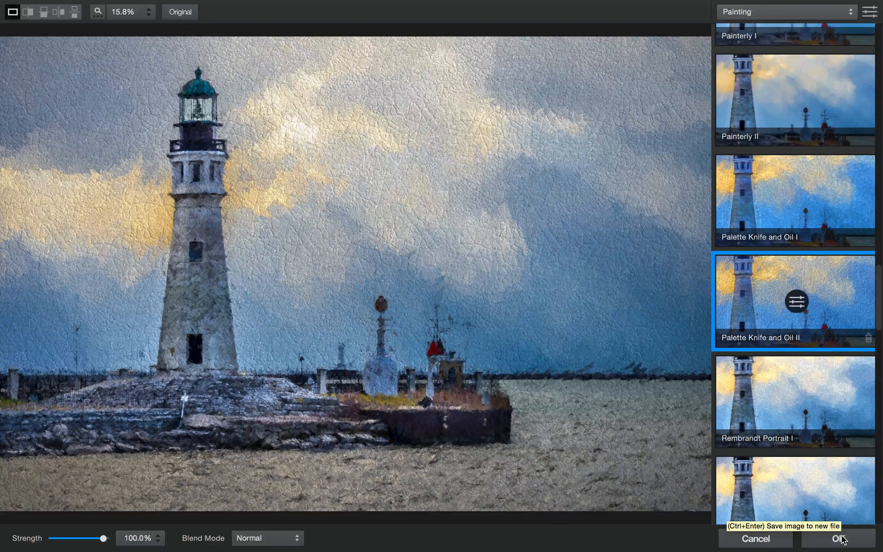
pyautogui.click(839, 538)
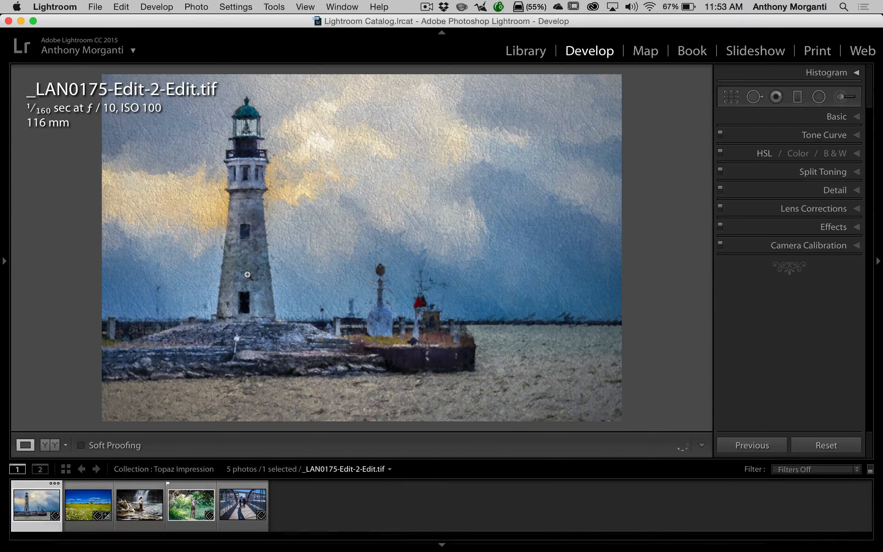
# - Open the daisy field photo _LAN1485-Edit.tif from Lightroom in Topaz Impression, editing the original file
pyautogui.click(89, 505)
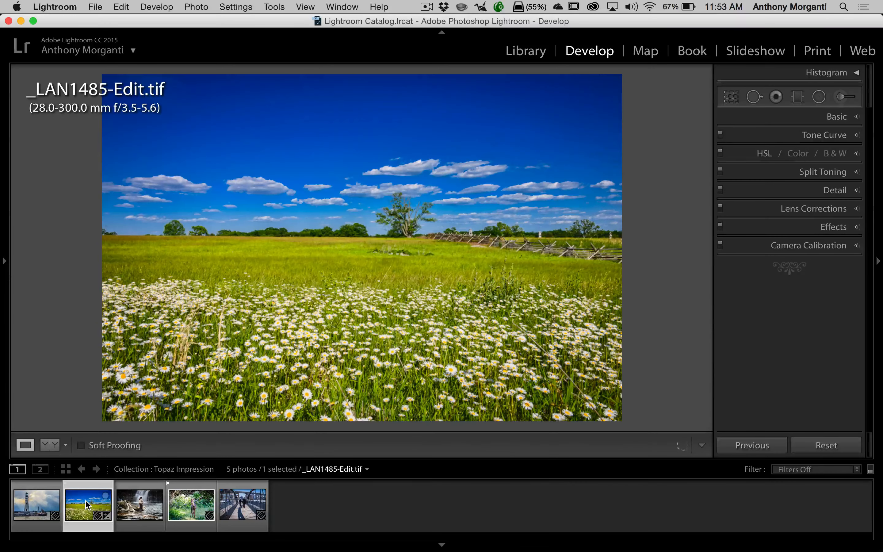
pyautogui.rightClick(89, 505)
pyautogui.moveTo(239, 276)
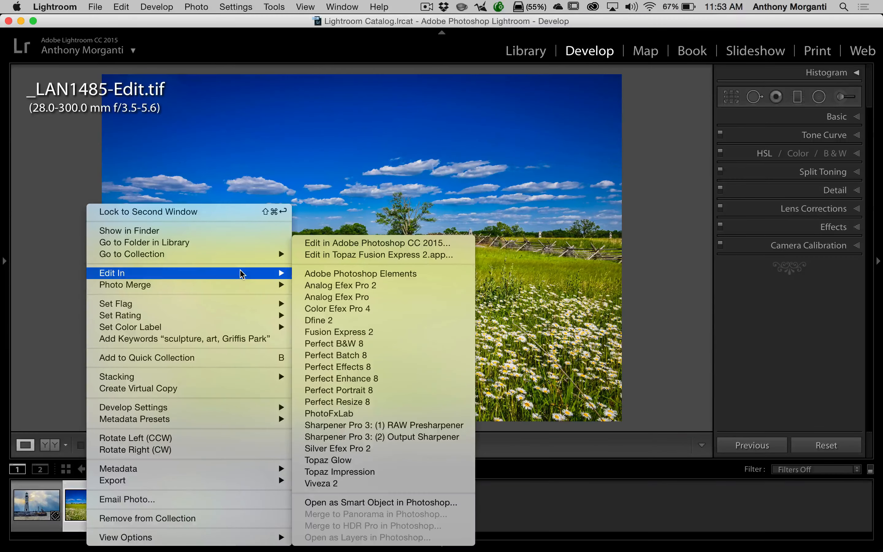
pyautogui.click(340, 471)
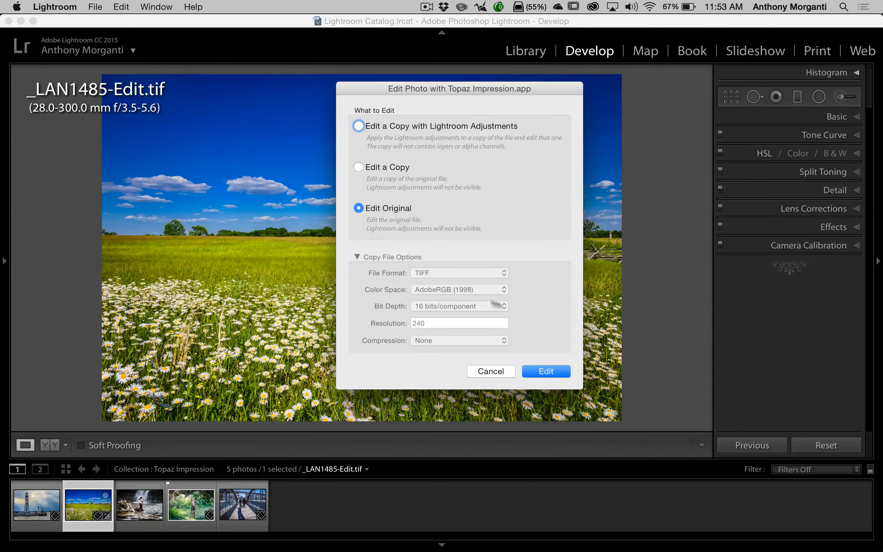
pyautogui.click(537, 372)
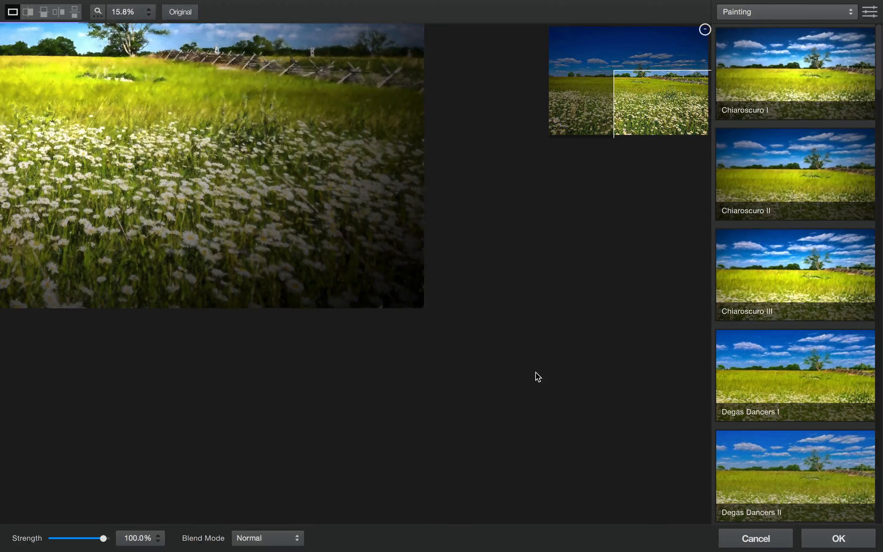
# - Apply the Chiaroscuro II preset to the daisy field photo and open its settings, collapsing the stroke and color sections
pyautogui.click(313, 242)
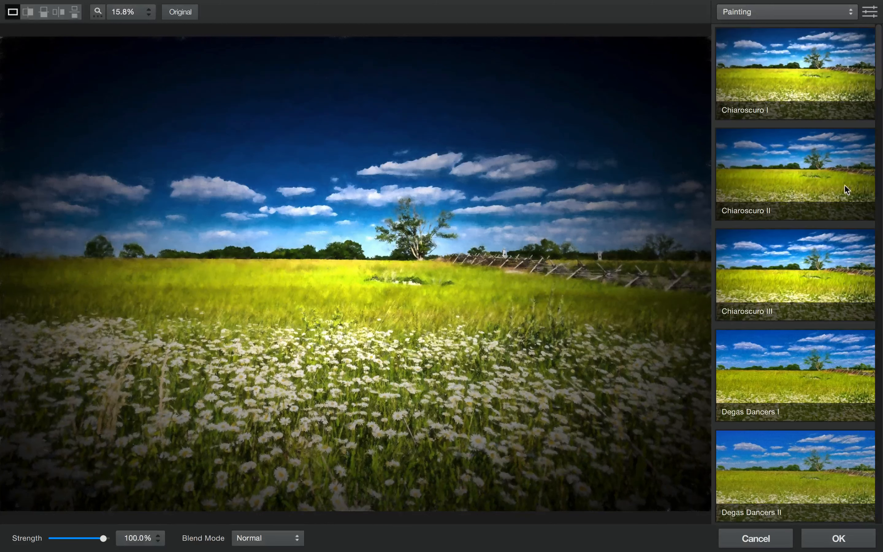
pyautogui.click(798, 180)
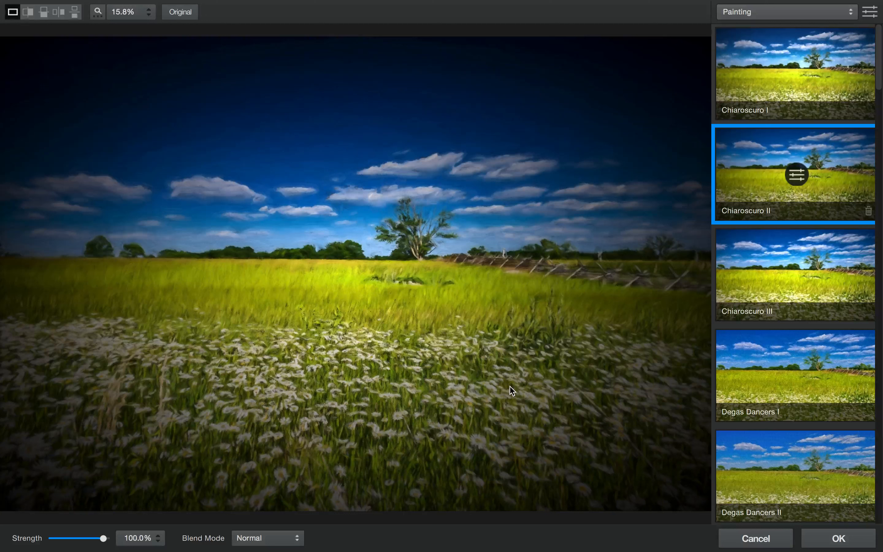
pyautogui.click(797, 174)
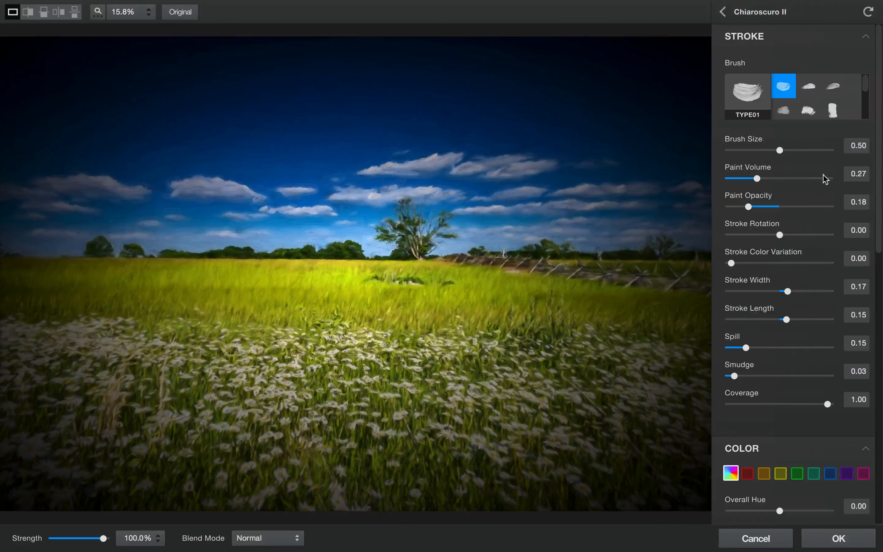
pyautogui.click(866, 38)
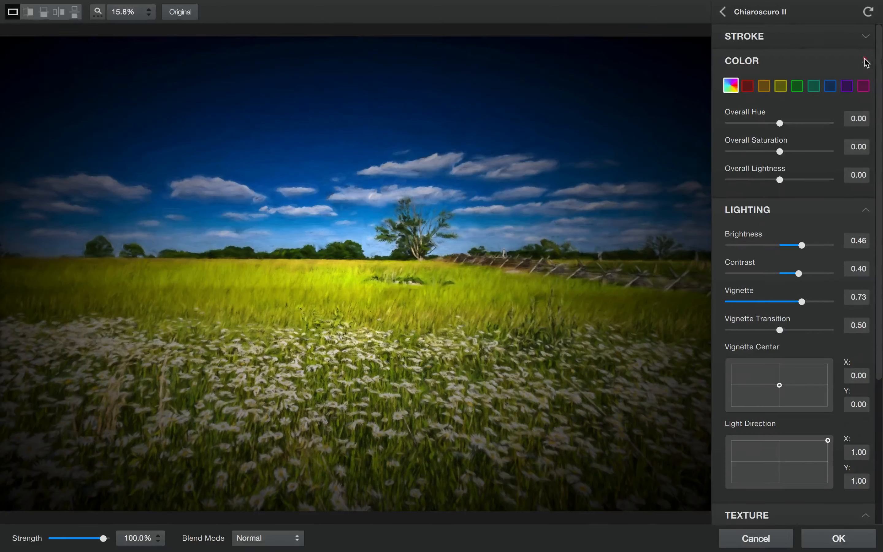
pyautogui.click(865, 62)
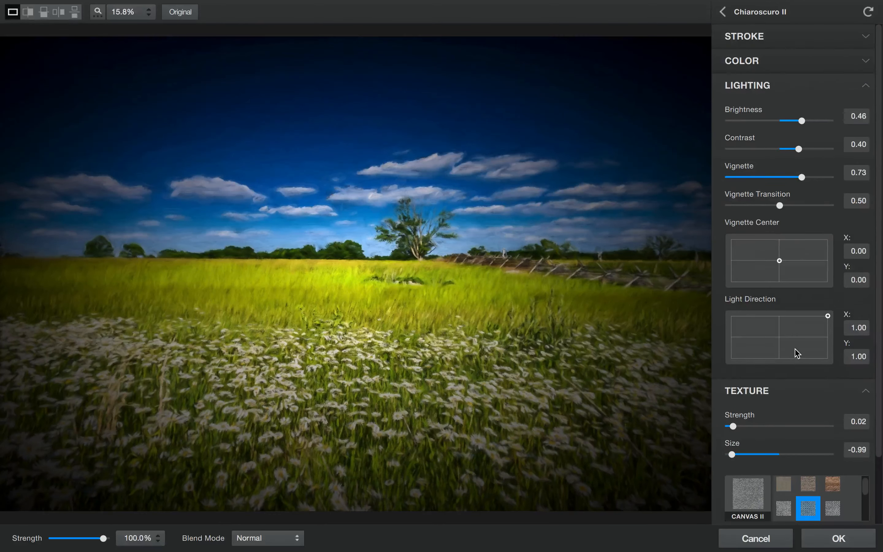
# - Reduce the lighting vignette to 0.14 and collapse the lighting section
pyautogui.scroll(-2, 796, 352)
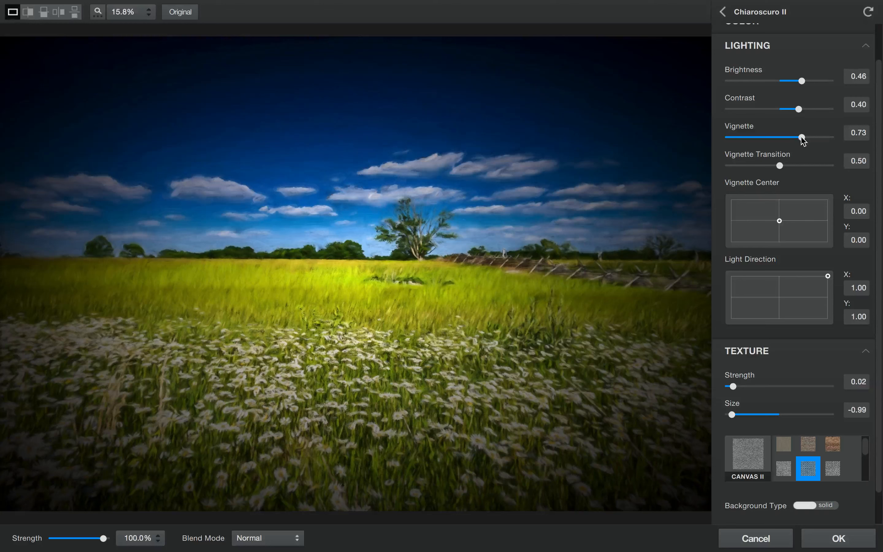
pyautogui.click(731, 137)
pyautogui.scroll(2, 742, 129)
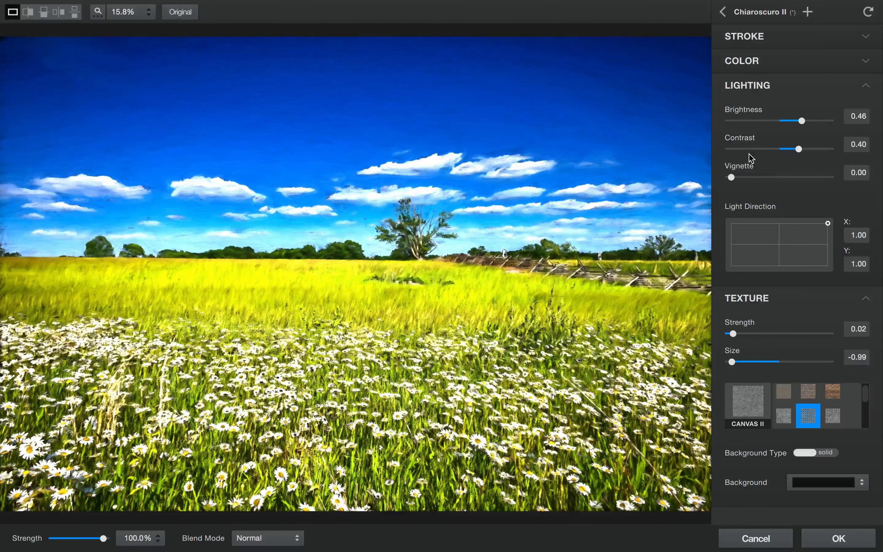
pyautogui.moveTo(732, 179); pyautogui.dragTo(745, 178)
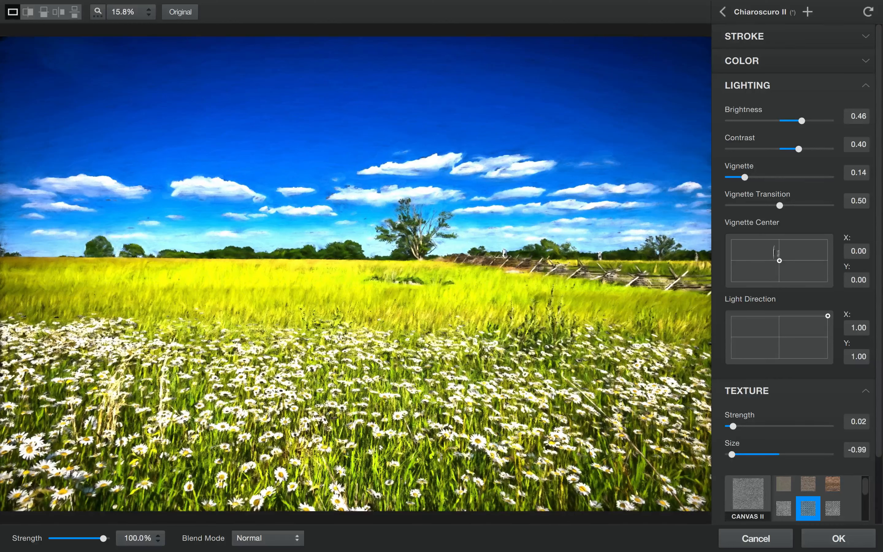
pyautogui.scroll(-2, 779, 236)
pyautogui.scroll(2, 807, 229)
pyautogui.click(866, 88)
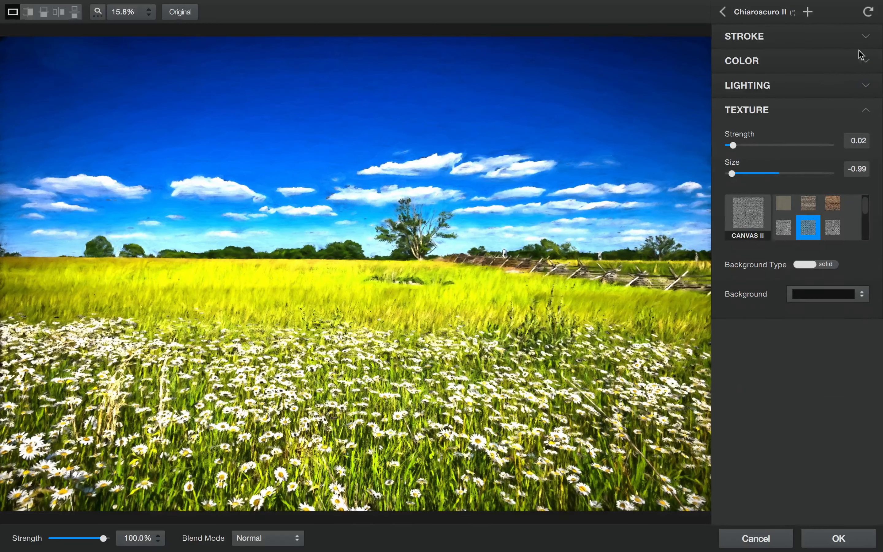
# - In the color settings, try a yellow hue of -0.62, and set it to 0.44 to turn the field green
pyautogui.click(865, 61)
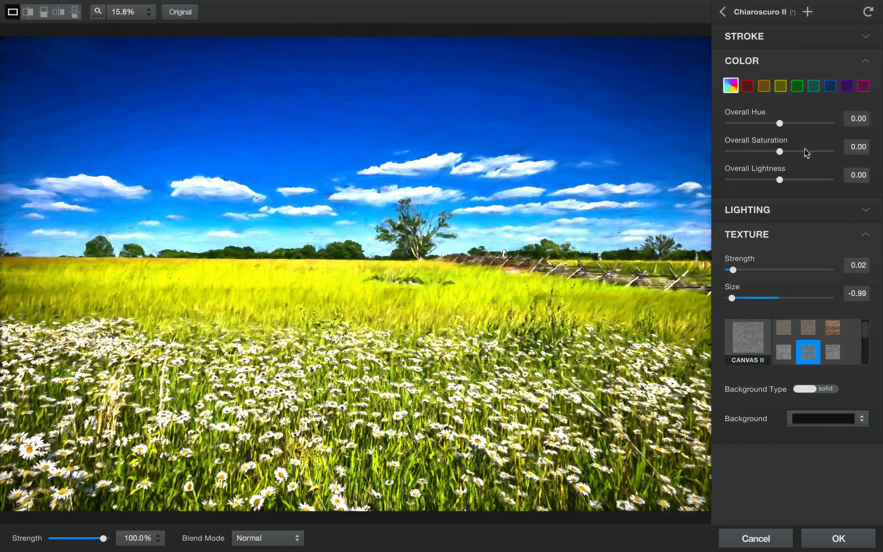
pyautogui.click(832, 89)
pyautogui.click(781, 87)
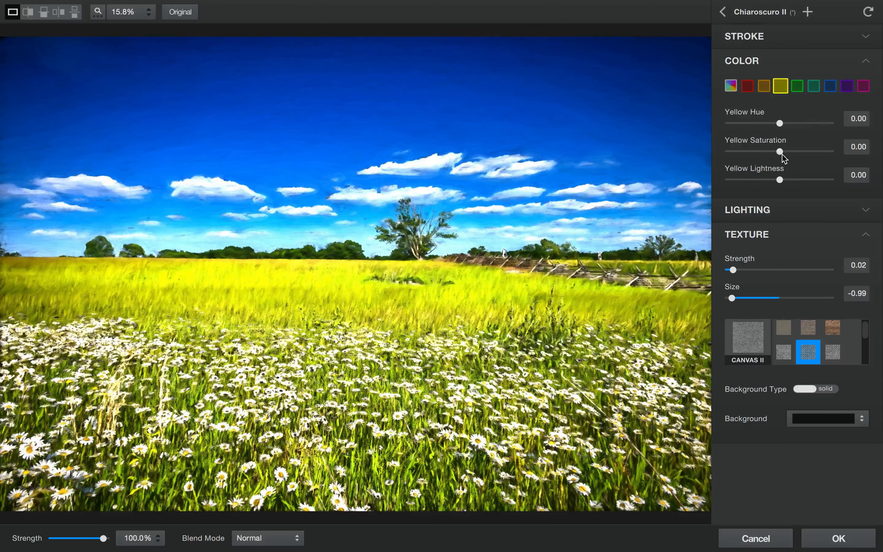
pyautogui.moveTo(779, 124); pyautogui.dragTo(749, 125)
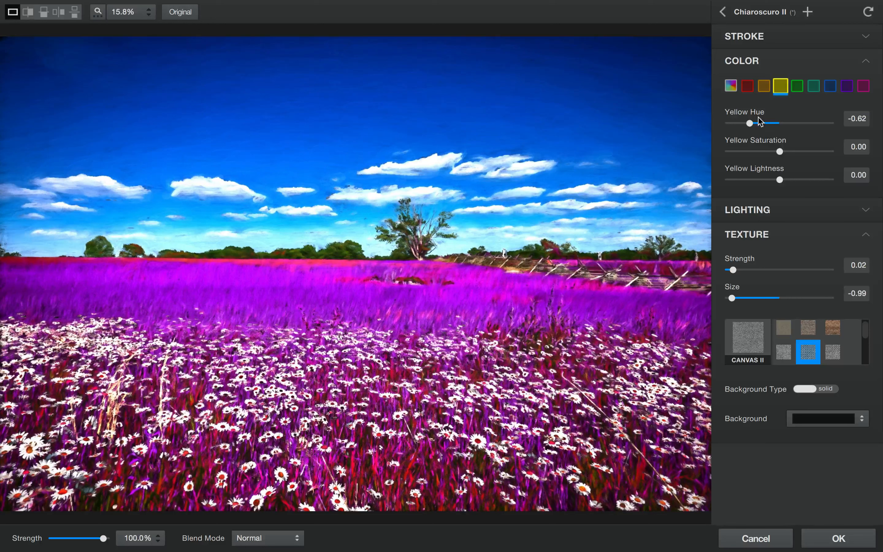
pyautogui.moveTo(749, 124); pyautogui.dragTo(799, 125)
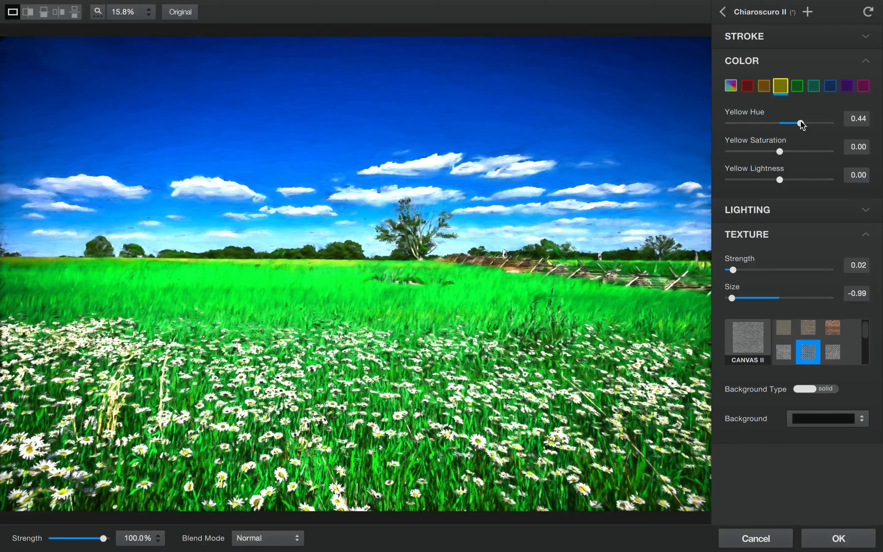
# - Set the green hue to 0.73 after trying -0.63, raise the green saturation slightly, and collapse the color section
pyautogui.click(796, 86)
pyautogui.moveTo(780, 124); pyautogui.dragTo(749, 124)
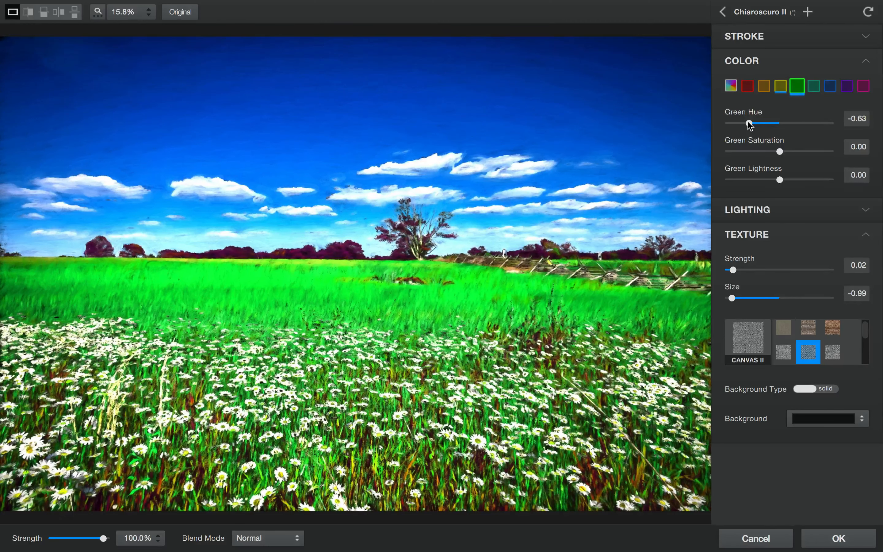
pyautogui.moveTo(749, 124); pyautogui.dragTo(814, 125)
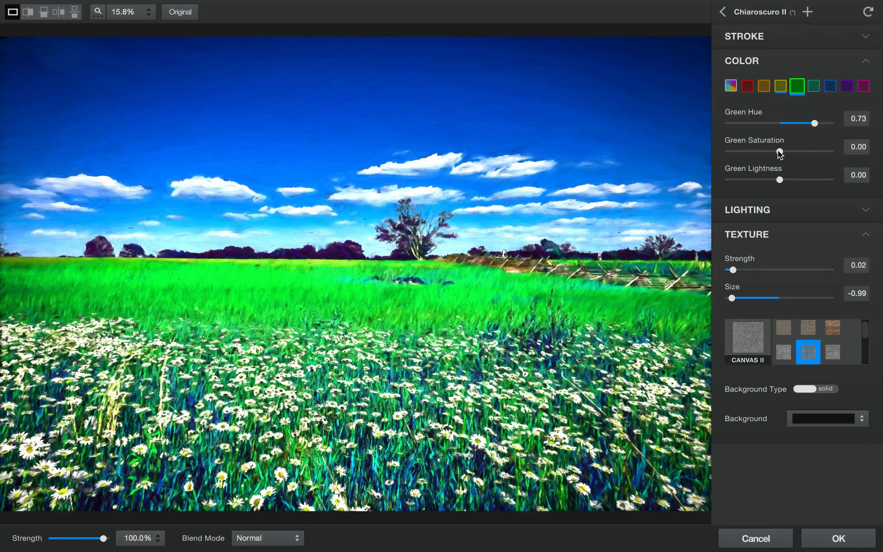
pyautogui.moveTo(779, 152); pyautogui.dragTo(788, 152)
pyautogui.click(866, 61)
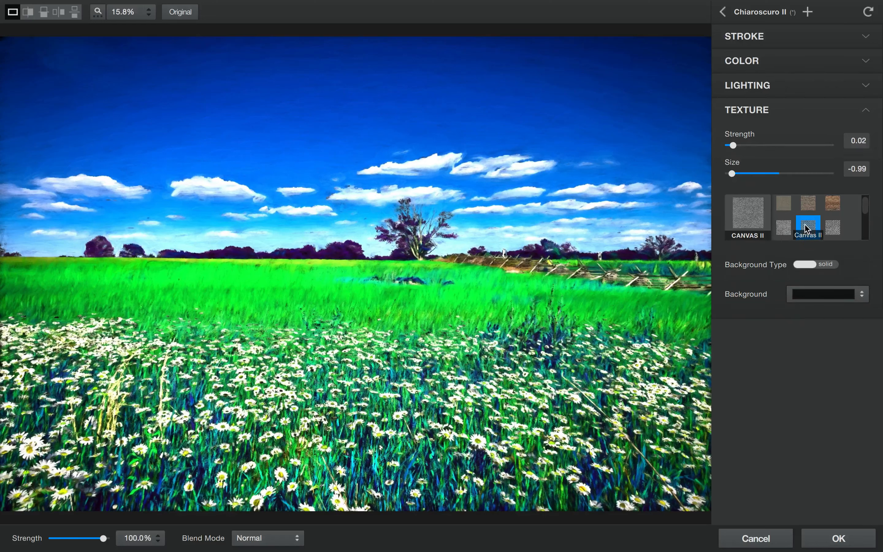
# - Try the Canvas V, Asphalt Damaged and Asphalt Rough textures on the painting
pyautogui.scroll(-2, 807, 229)
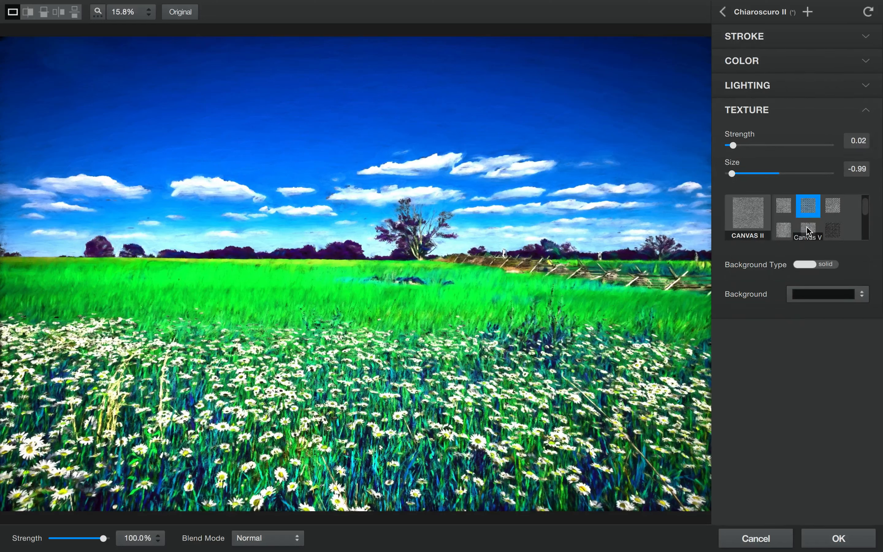
pyautogui.click(808, 230)
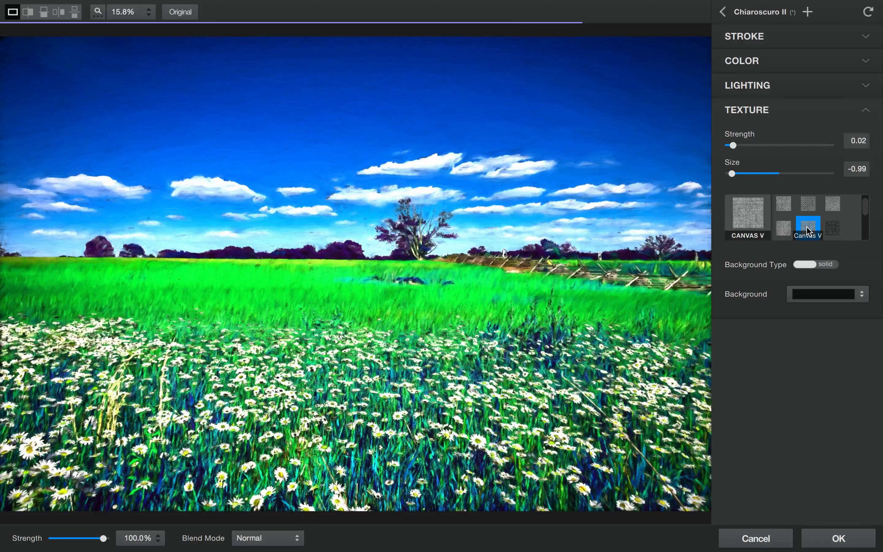
pyautogui.scroll(-3, 808, 230)
pyautogui.click(808, 210)
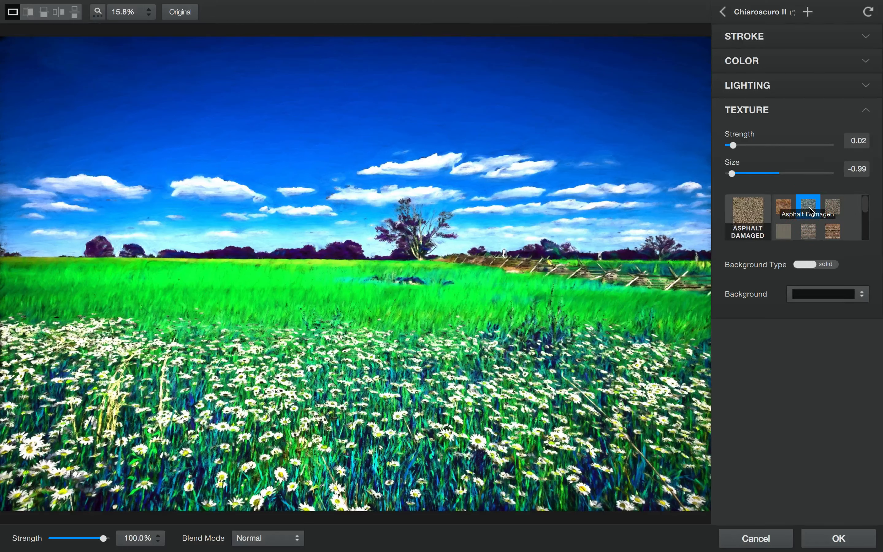
pyautogui.click(832, 207)
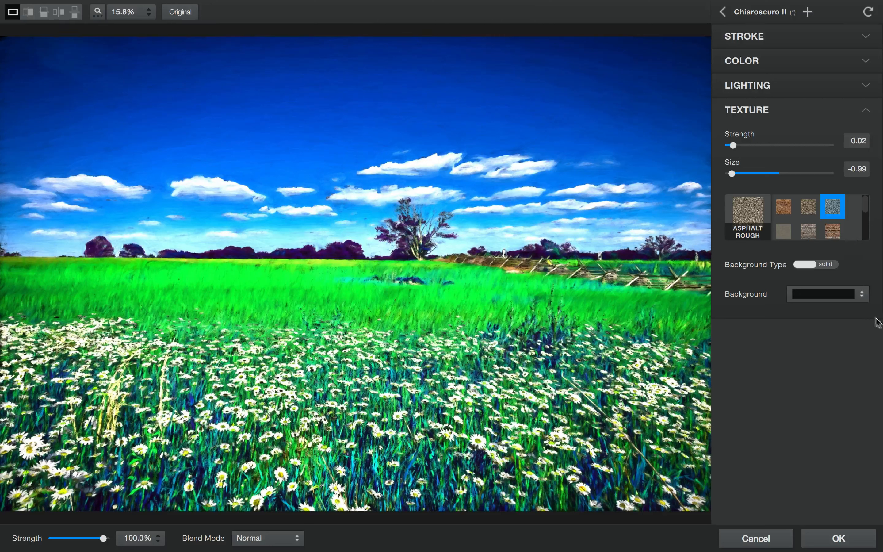
# - Set the solid texture background color to a light grey
pyautogui.click(862, 293)
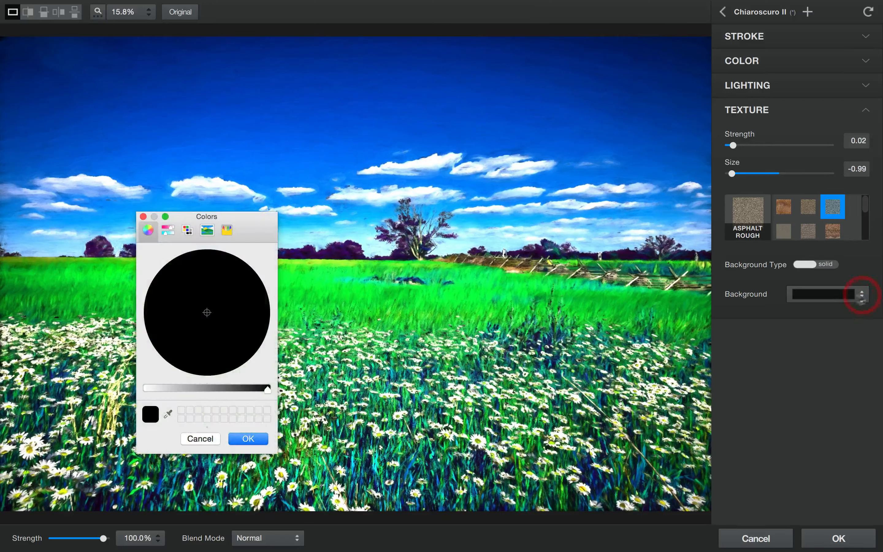
pyautogui.click(164, 387)
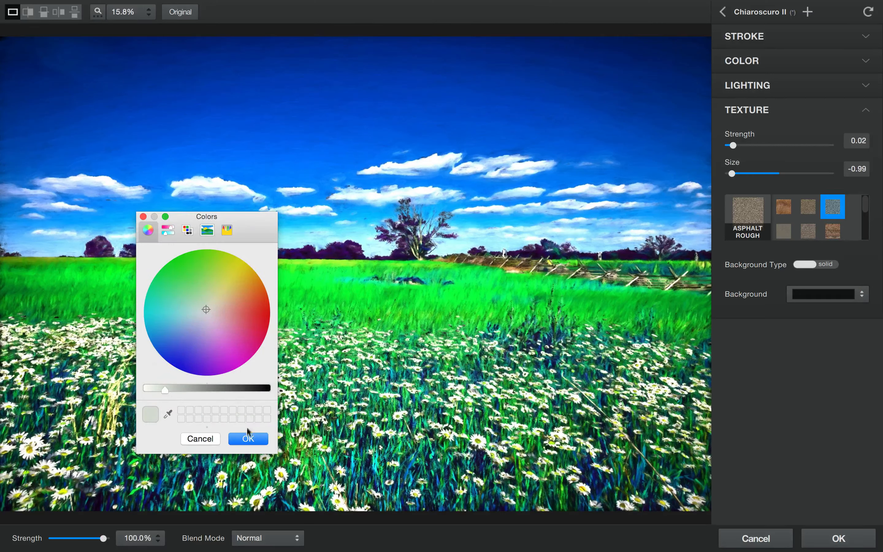
pyautogui.click(247, 438)
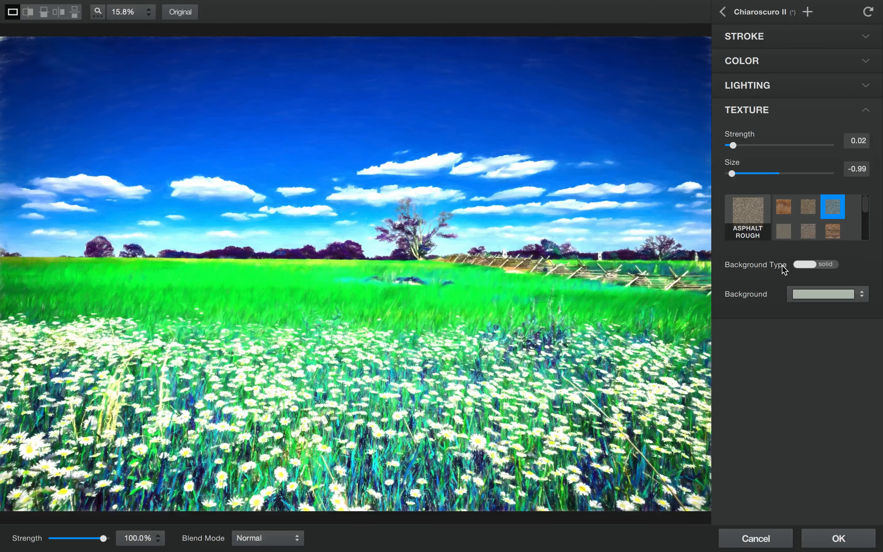
# - Change the solid texture background color to a medium grey
pyautogui.click(832, 295)
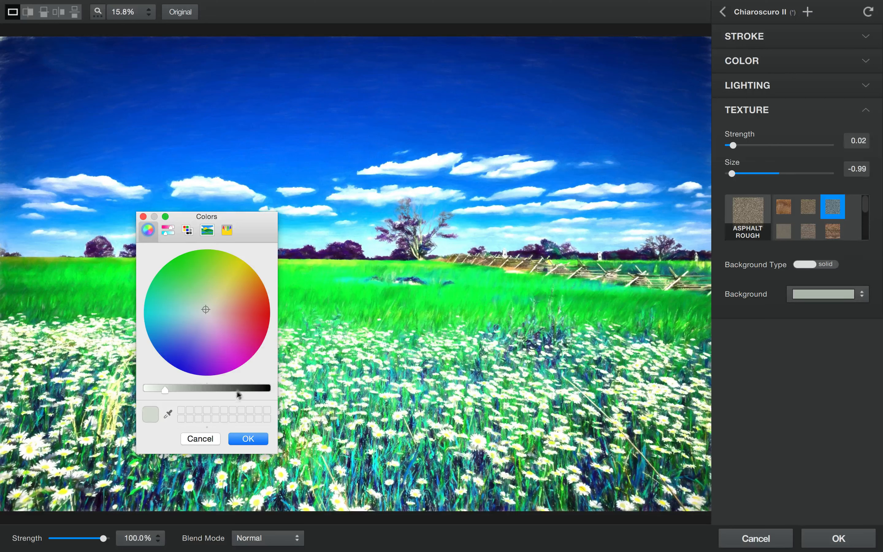
pyautogui.moveTo(233, 390); pyautogui.dragTo(245, 389)
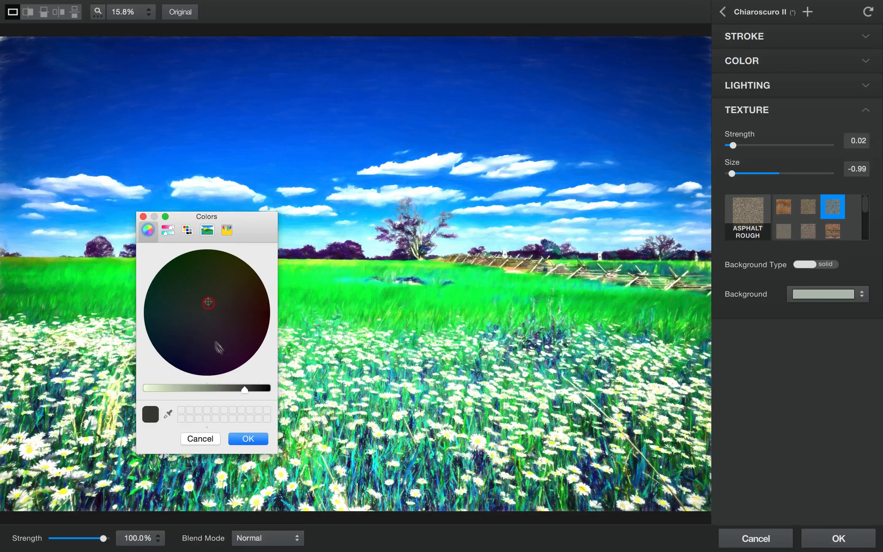
pyautogui.click(217, 389)
pyautogui.click(204, 310)
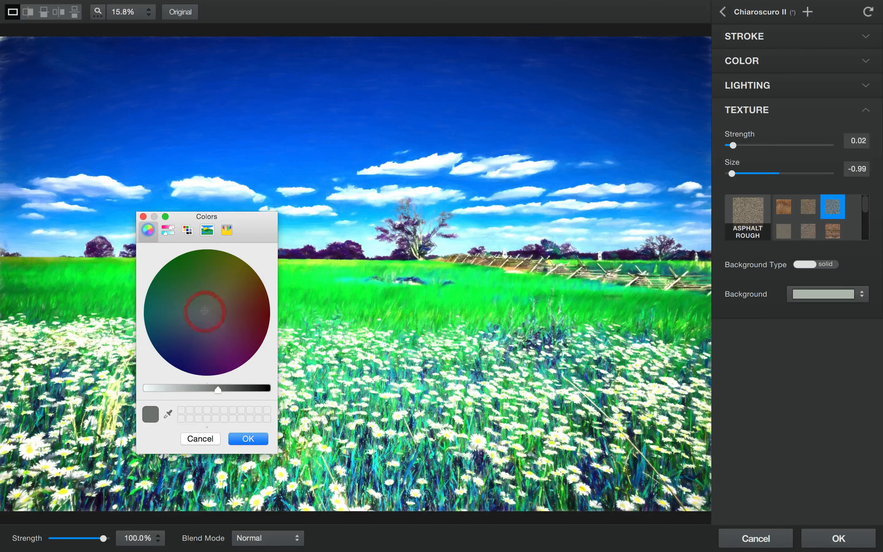
pyautogui.click(244, 438)
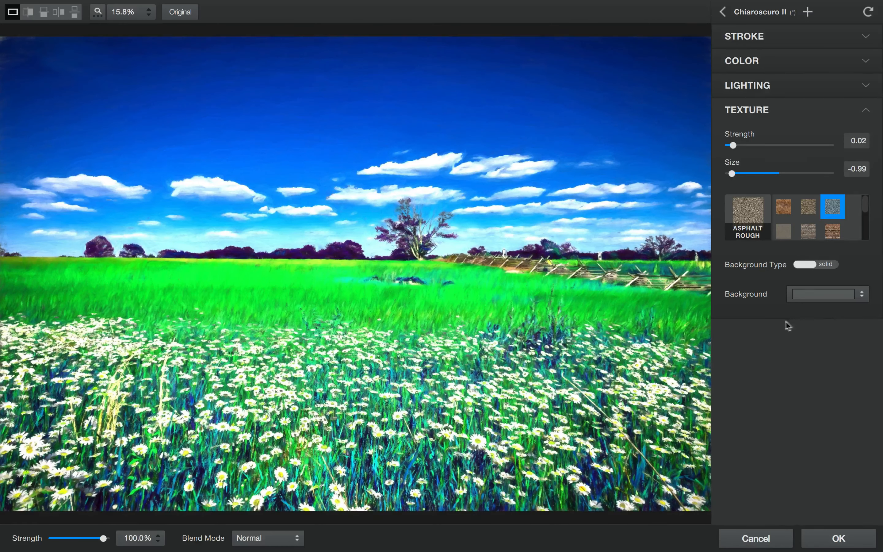
# - Change the solid texture background to a very dark reddish brown
pyautogui.click(822, 294)
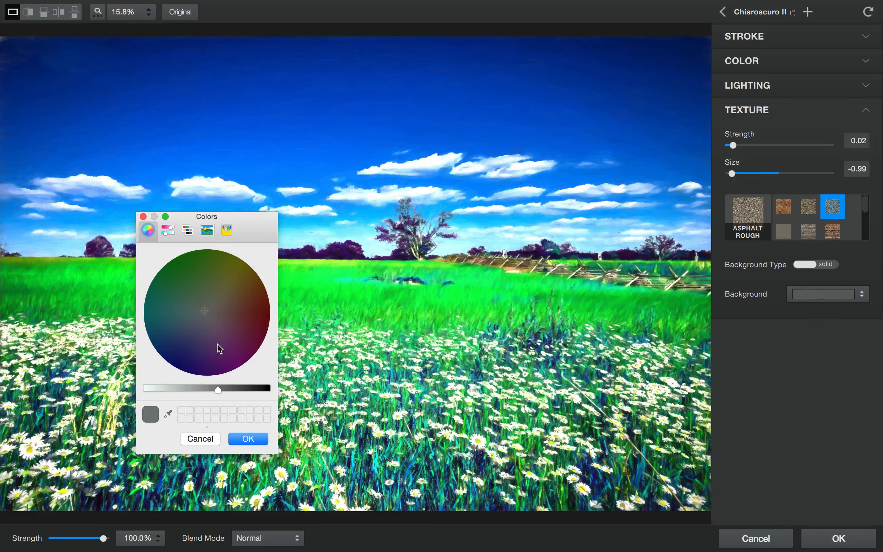
pyautogui.click(247, 389)
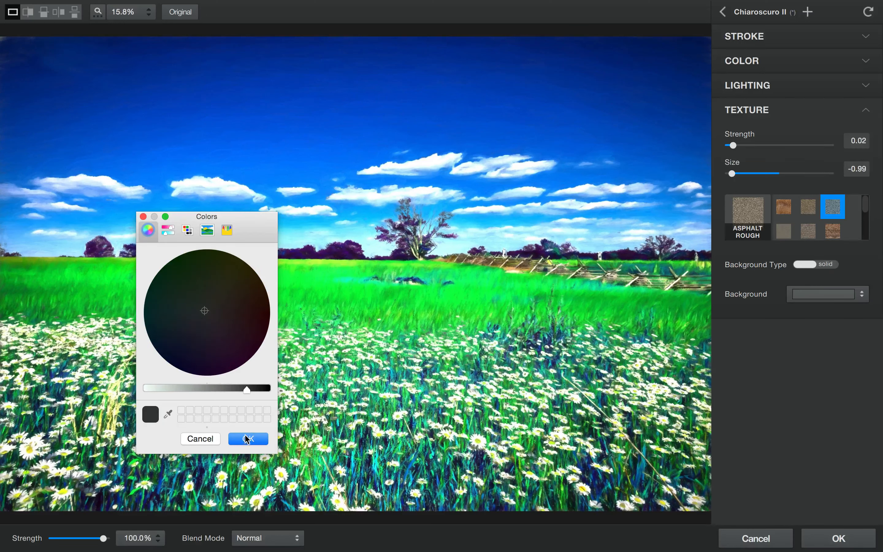
pyautogui.moveTo(205, 310); pyautogui.dragTo(234, 316)
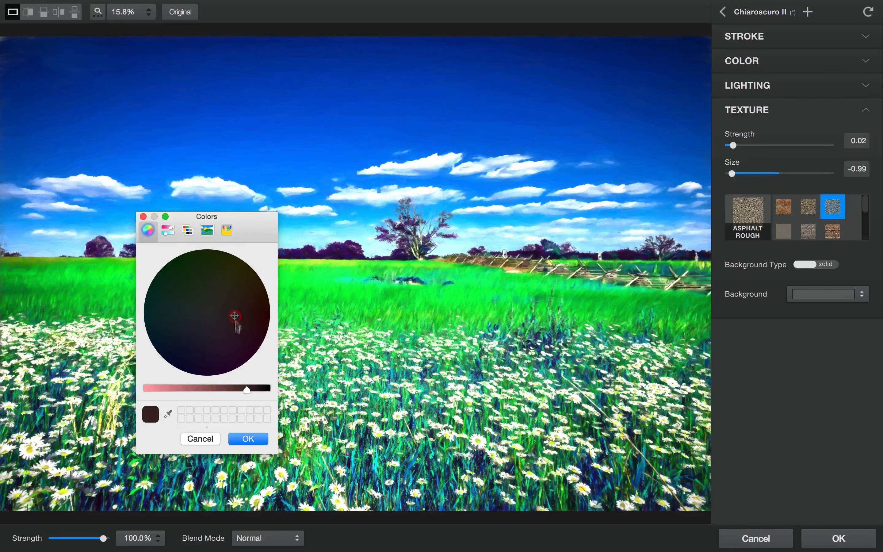
pyautogui.click(248, 438)
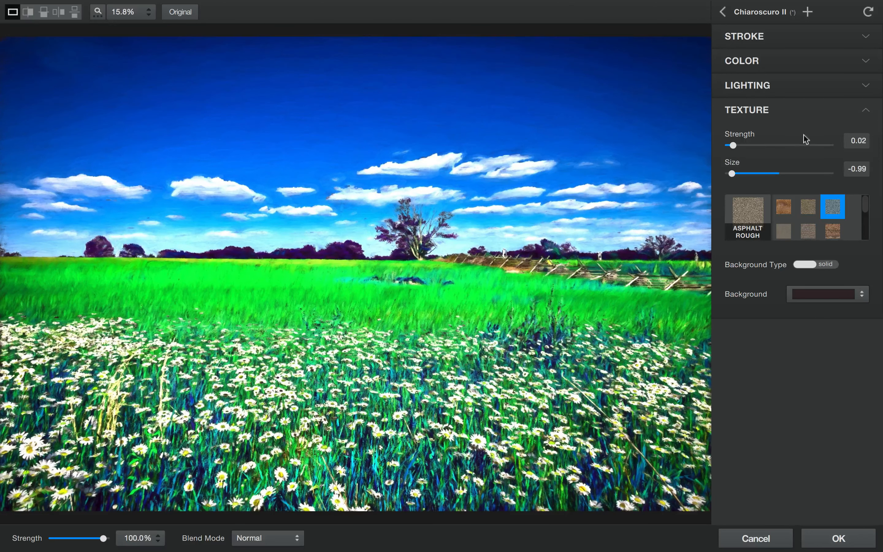
# - Try the Brick New and Canvas VI textures and browse further down the texture thumbnails
pyautogui.click(807, 230)
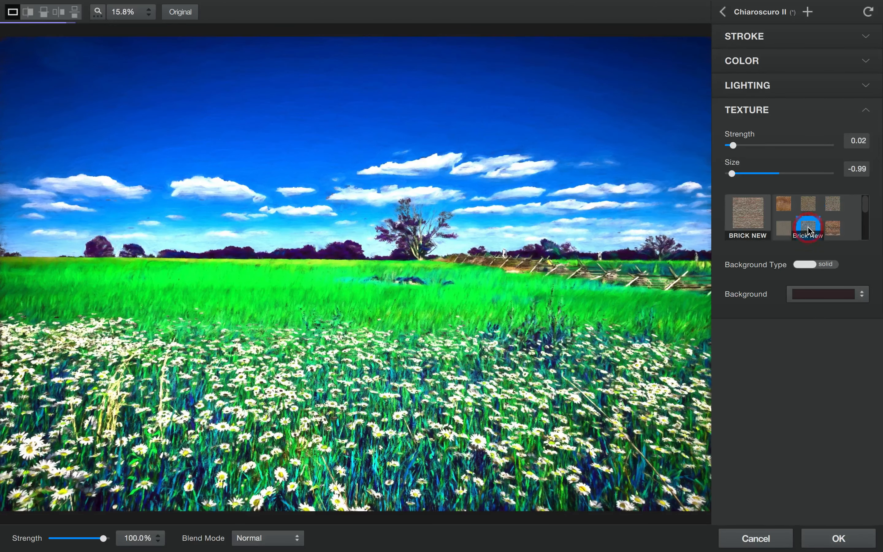
pyautogui.scroll(-2, 809, 230)
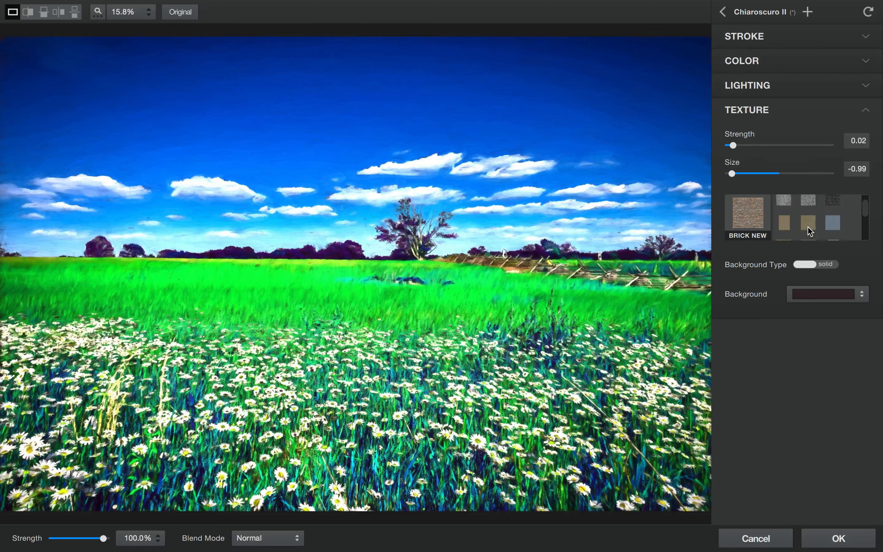
pyautogui.scroll(2, 807, 226)
pyautogui.click(835, 206)
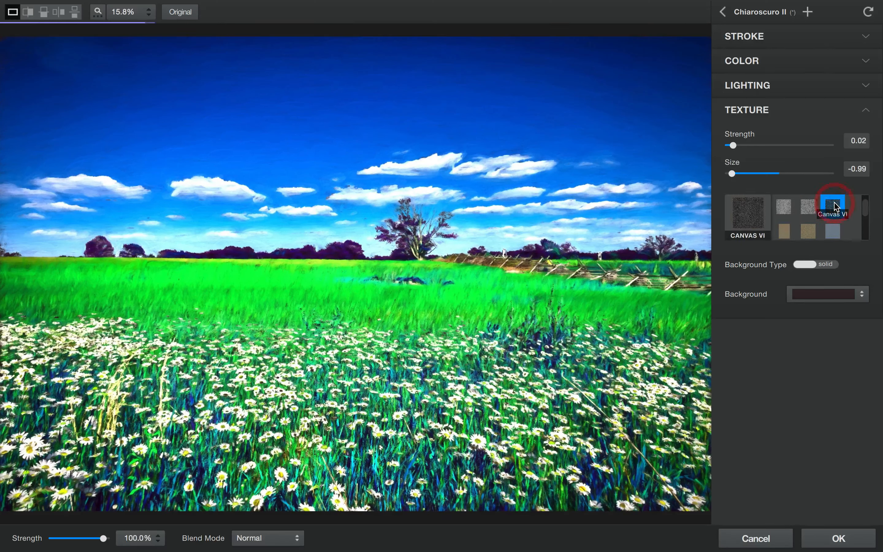
pyautogui.scroll(-1, 814, 218)
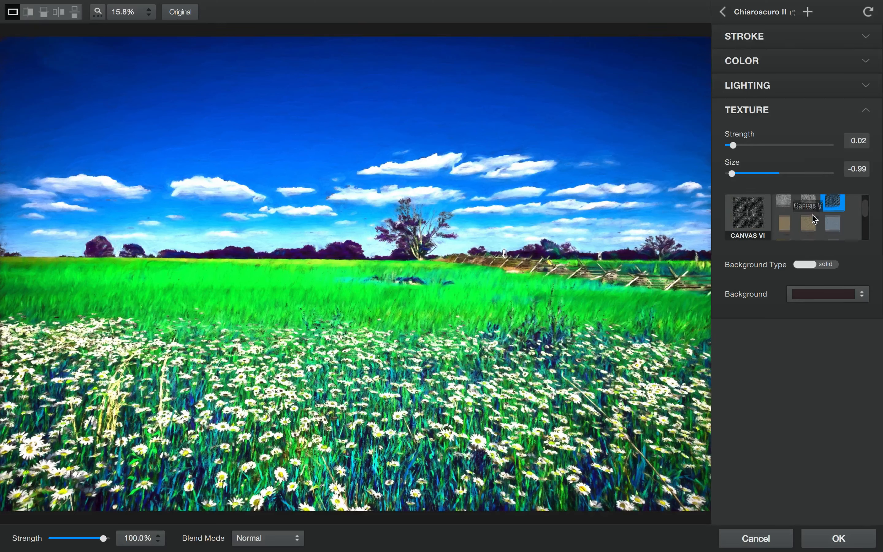
pyautogui.scroll(-2, 810, 219)
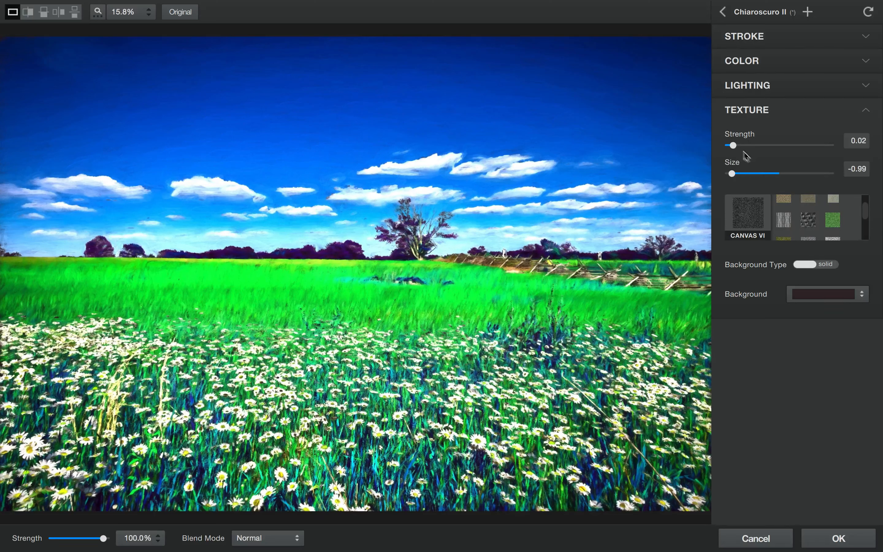
# - Raise the texture strength to 0.52, try the Fabric texture, and choose Canvas V
pyautogui.moveTo(733, 145); pyautogui.dragTo(781, 145)
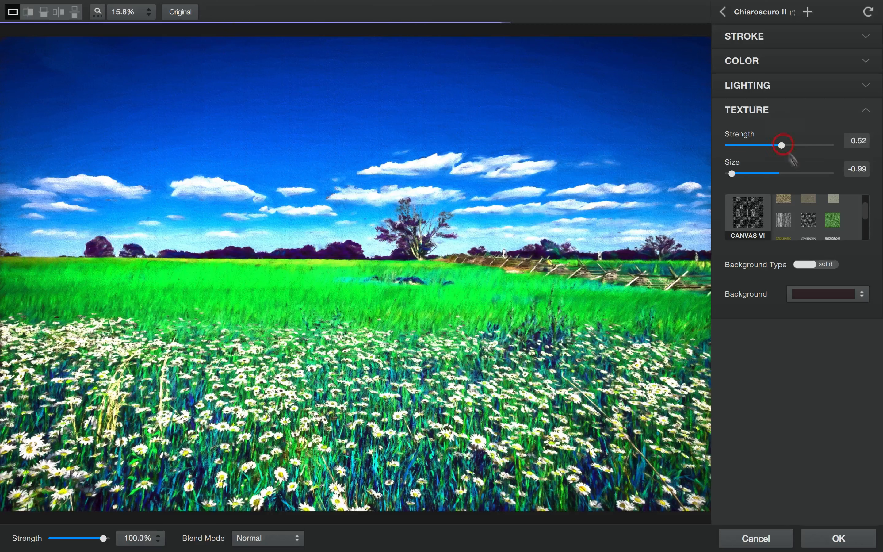
pyautogui.click(808, 221)
pyautogui.scroll(3, 809, 223)
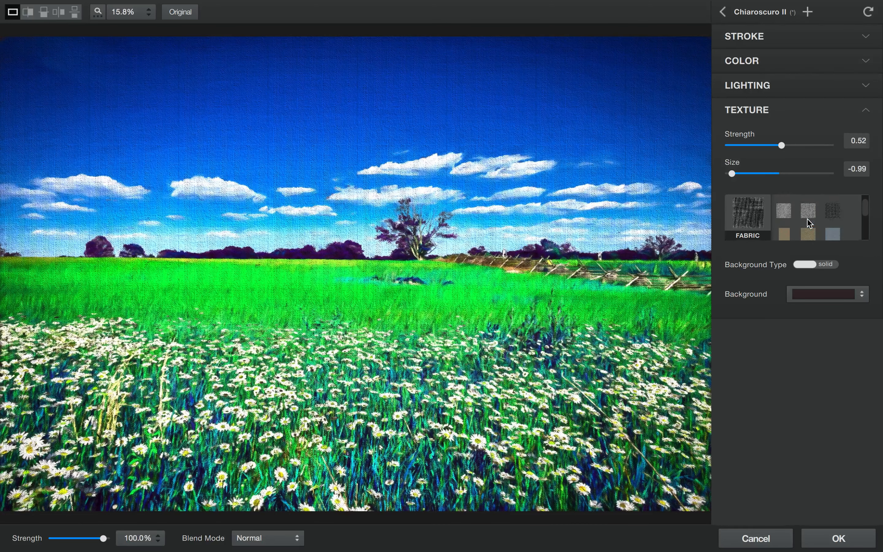
pyautogui.click(808, 215)
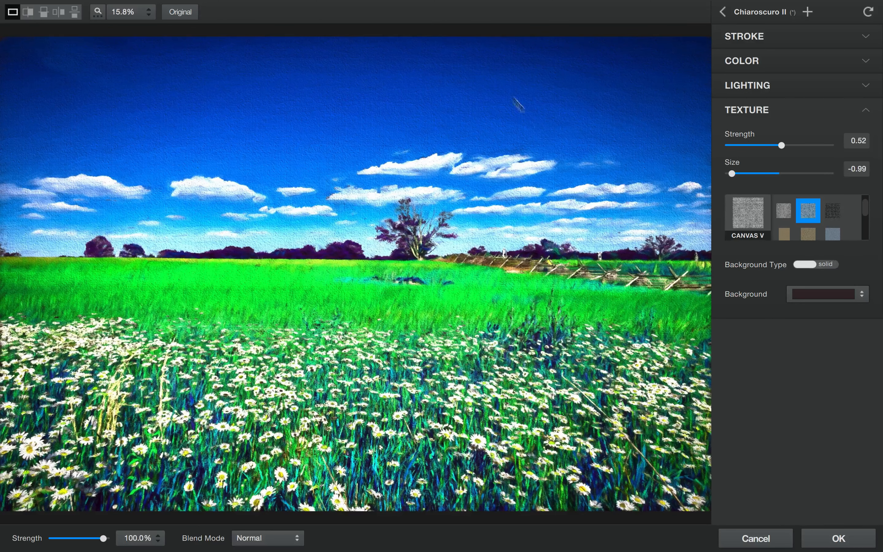
# - Test texture sizes of 0.98 and -0.23, settle on size -0.38 and strength 0.41, and collapse the texture section
pyautogui.moveTo(781, 148); pyautogui.dragTo(786, 146)
pyautogui.moveTo(731, 174); pyautogui.dragTo(826, 174)
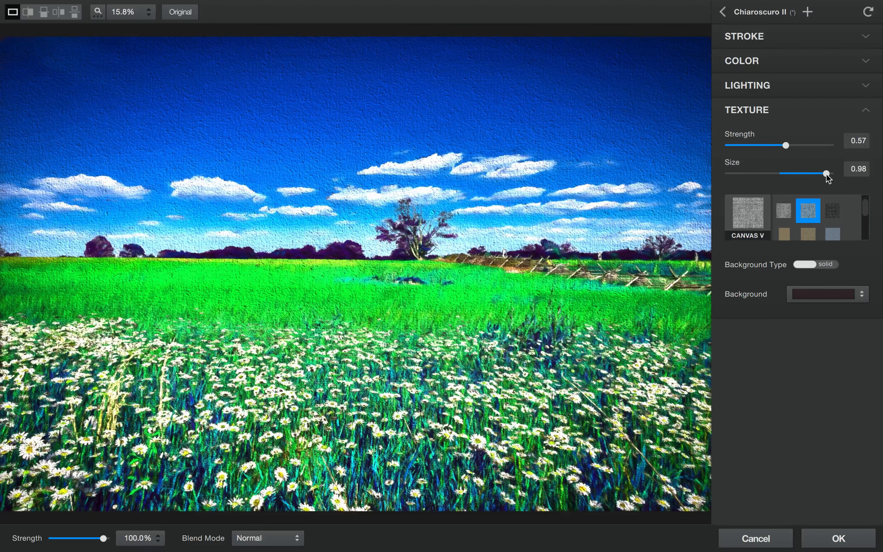
pyautogui.moveTo(827, 173); pyautogui.dragTo(769, 175)
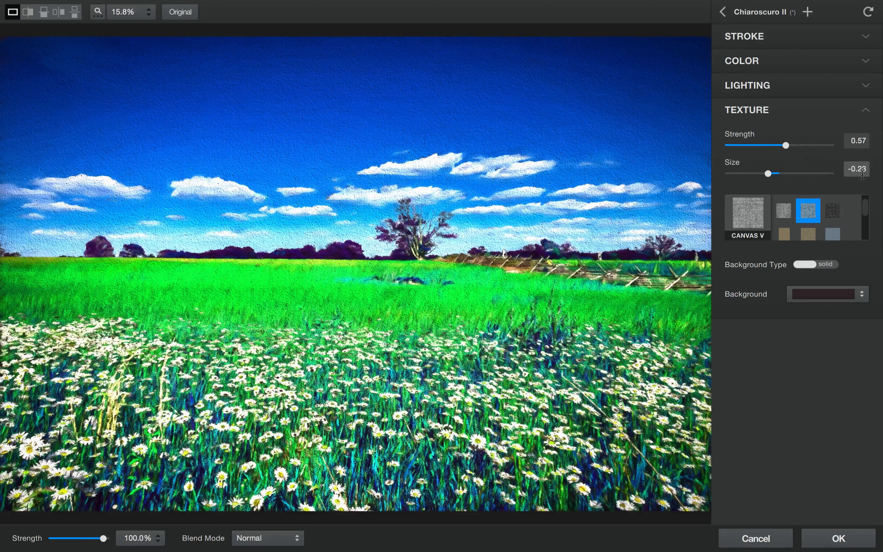
pyautogui.moveTo(769, 175); pyautogui.dragTo(762, 175)
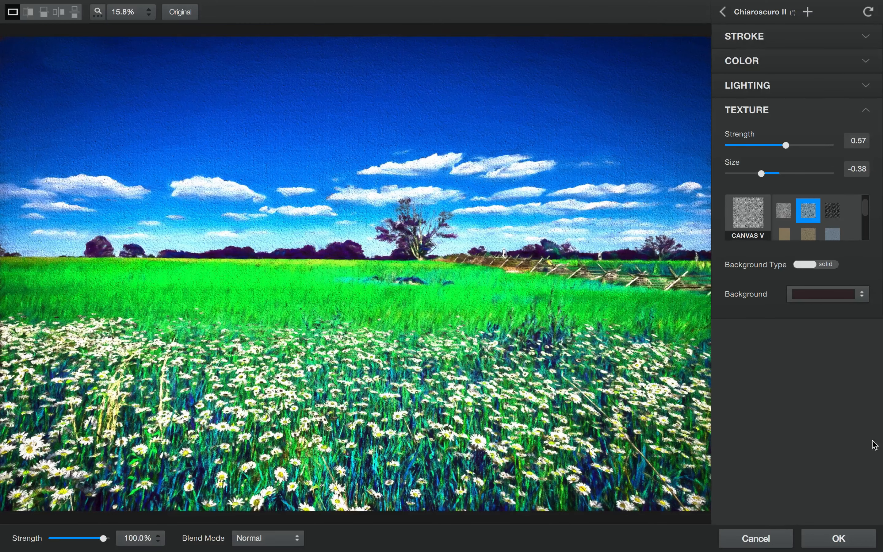
pyautogui.moveTo(786, 146); pyautogui.dragTo(770, 145)
pyautogui.click(864, 109)
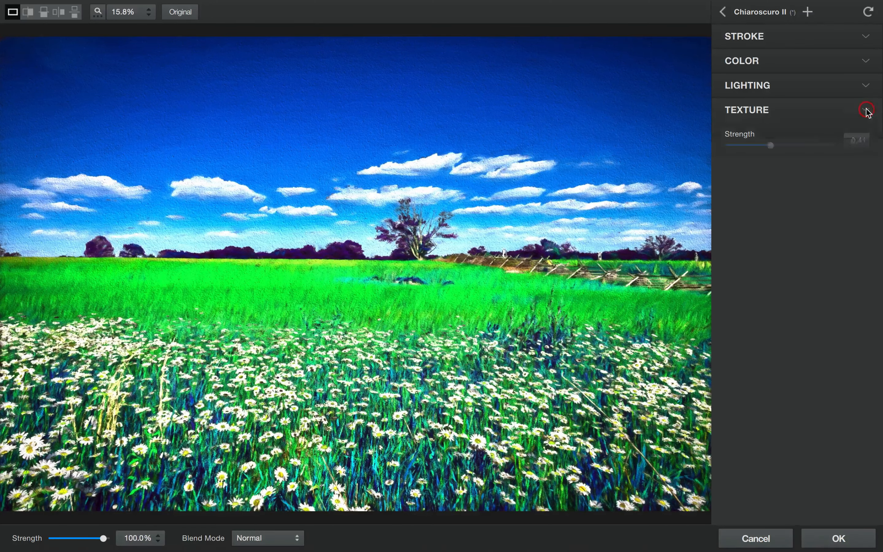
# - Increase the stroke brush size slightly, return to the preset list and accept the customized Chiaroscuro II effect
pyautogui.click(867, 36)
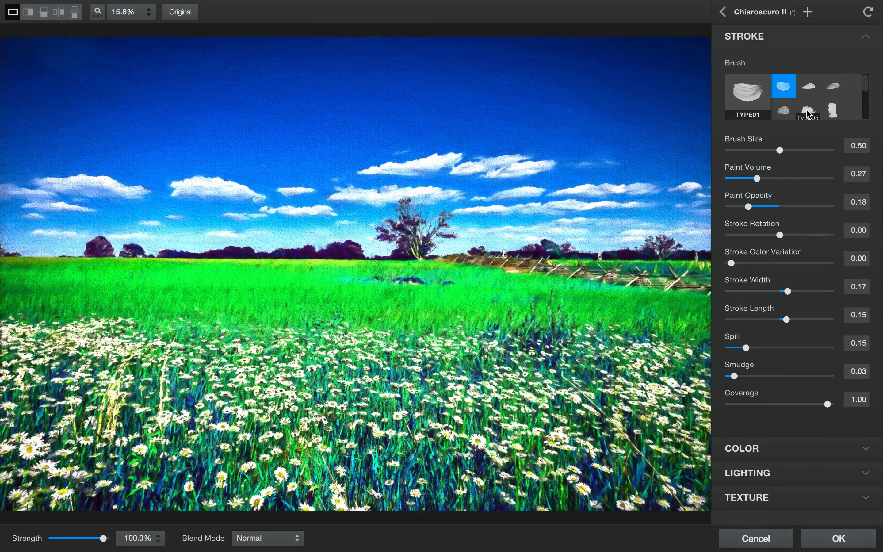
pyautogui.moveTo(778, 149)
pyautogui.mouseDown()
pyautogui.moveTo(800, 151)
pyautogui.moveTo(791, 153)
pyautogui.mouseUp()
pyautogui.click(722, 12)
pyautogui.click(838, 538)
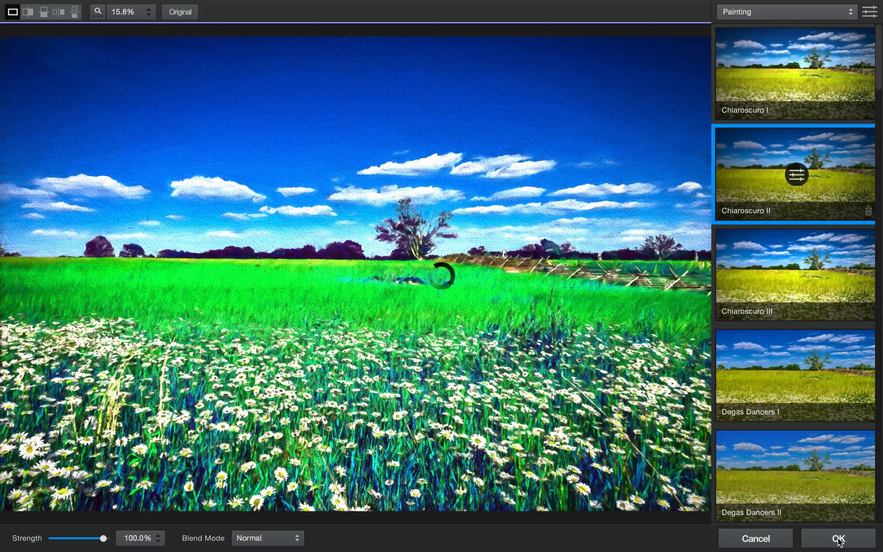